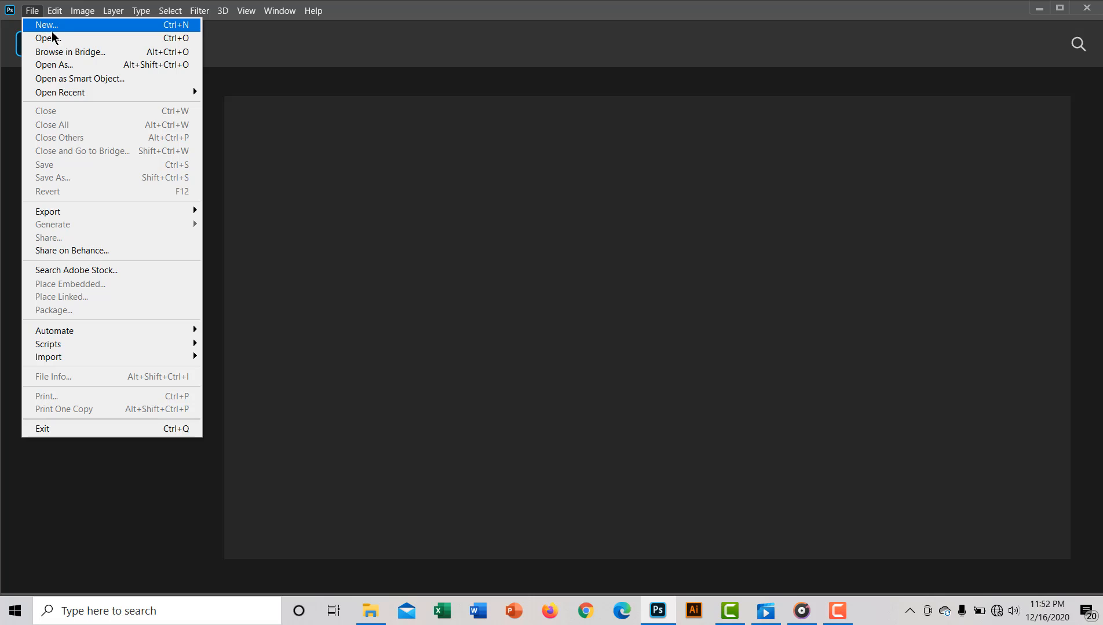
click(52, 39)
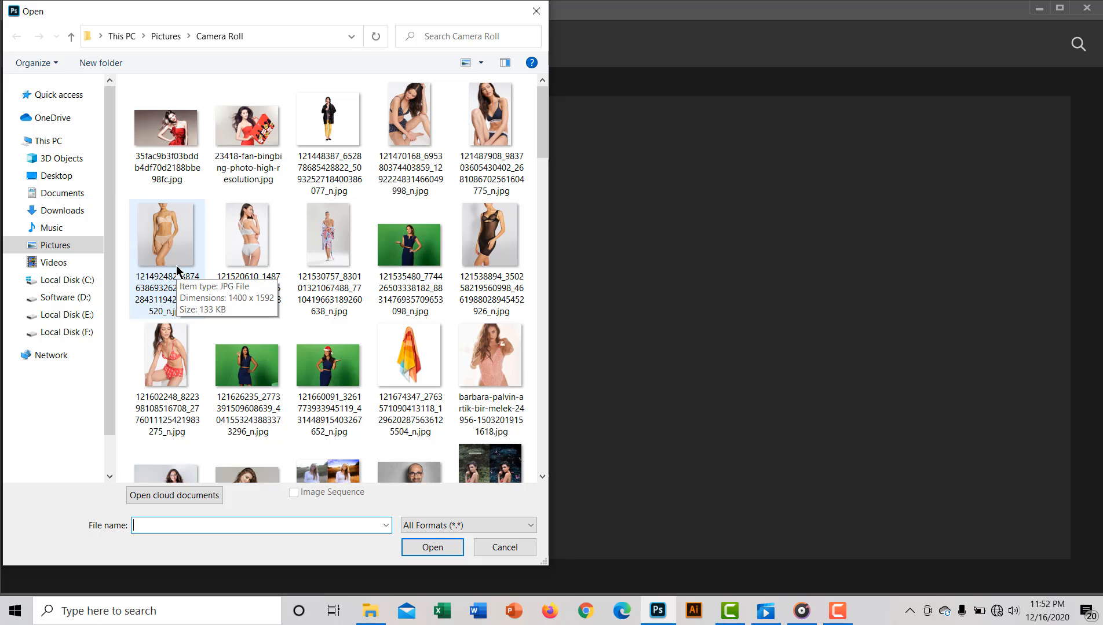
click(247, 246)
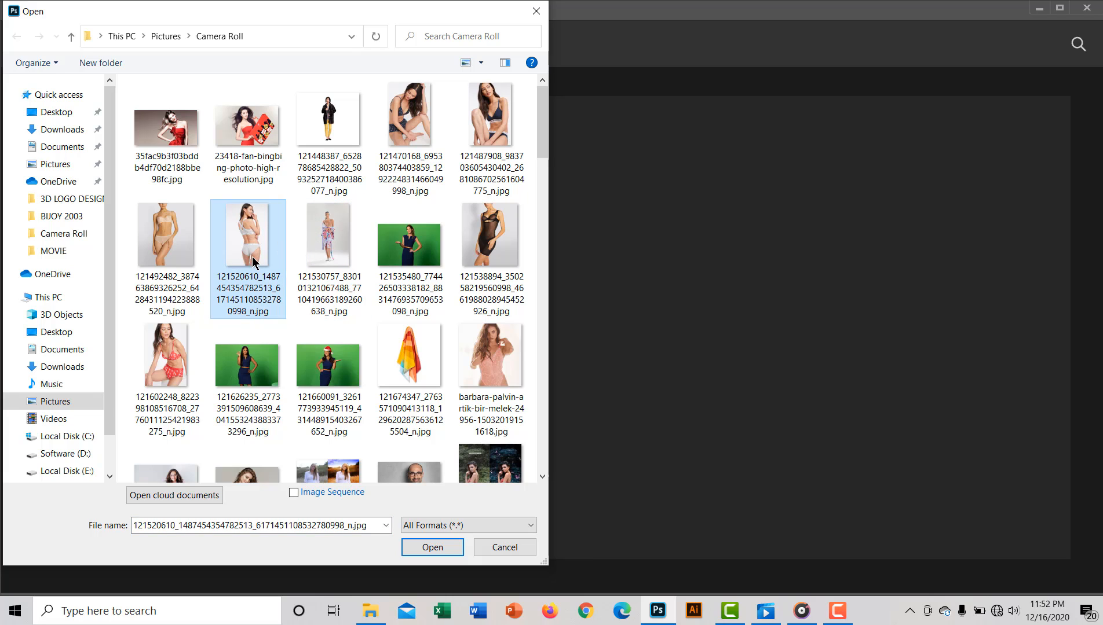
click(426, 547)
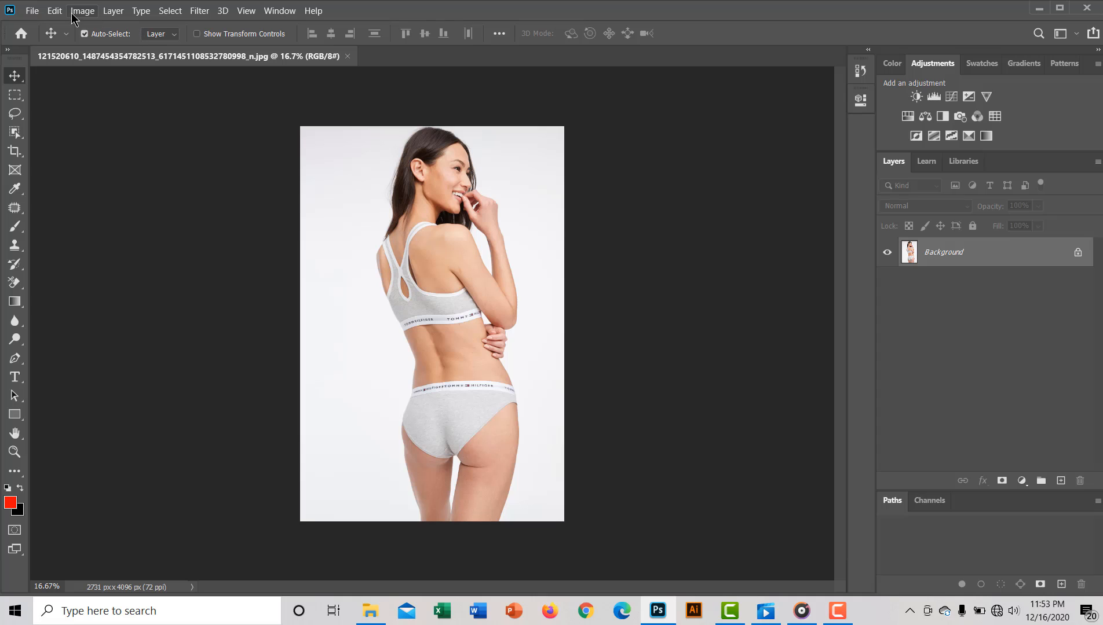
Step: Open IMG-20201212-WA0020.jpg from the Saved Pictures folder as a second document
click(32, 12)
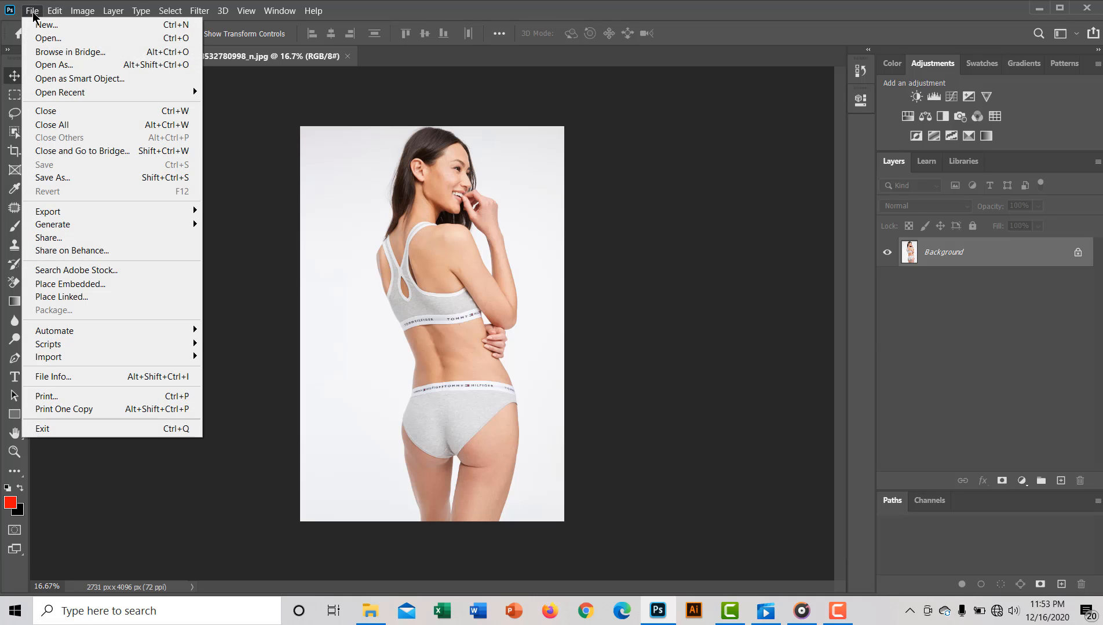
click(49, 40)
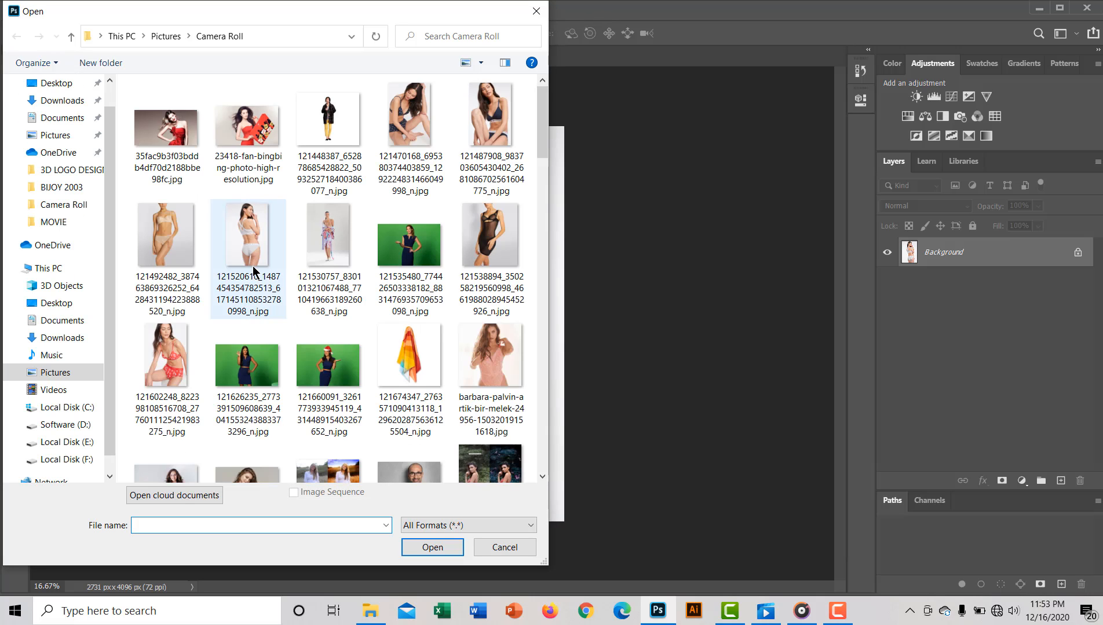
click(91, 372)
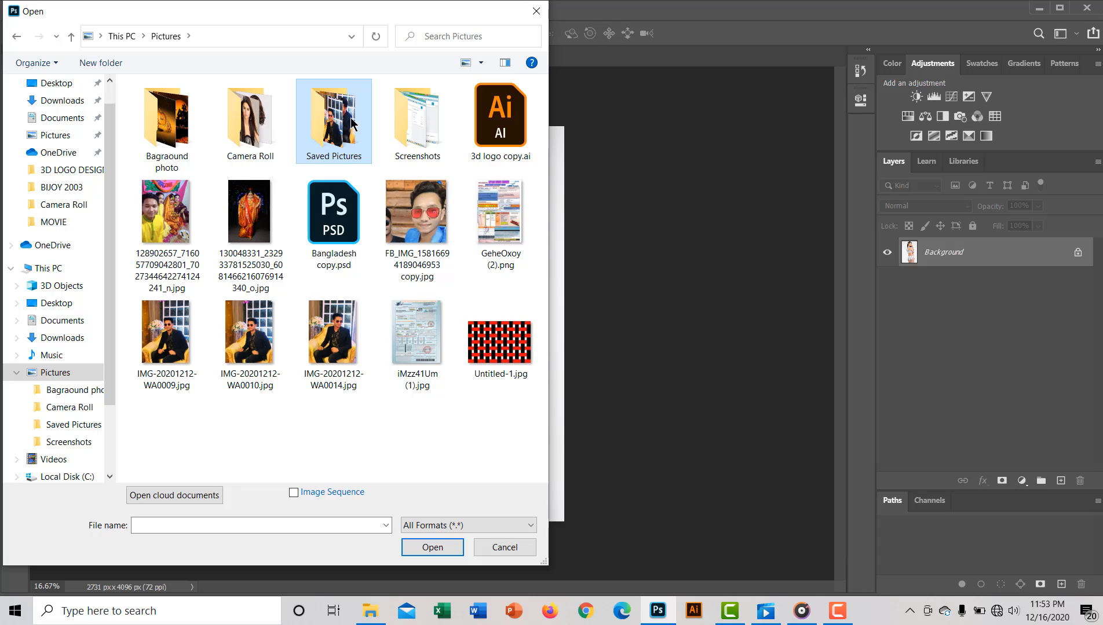
double_click(351, 123)
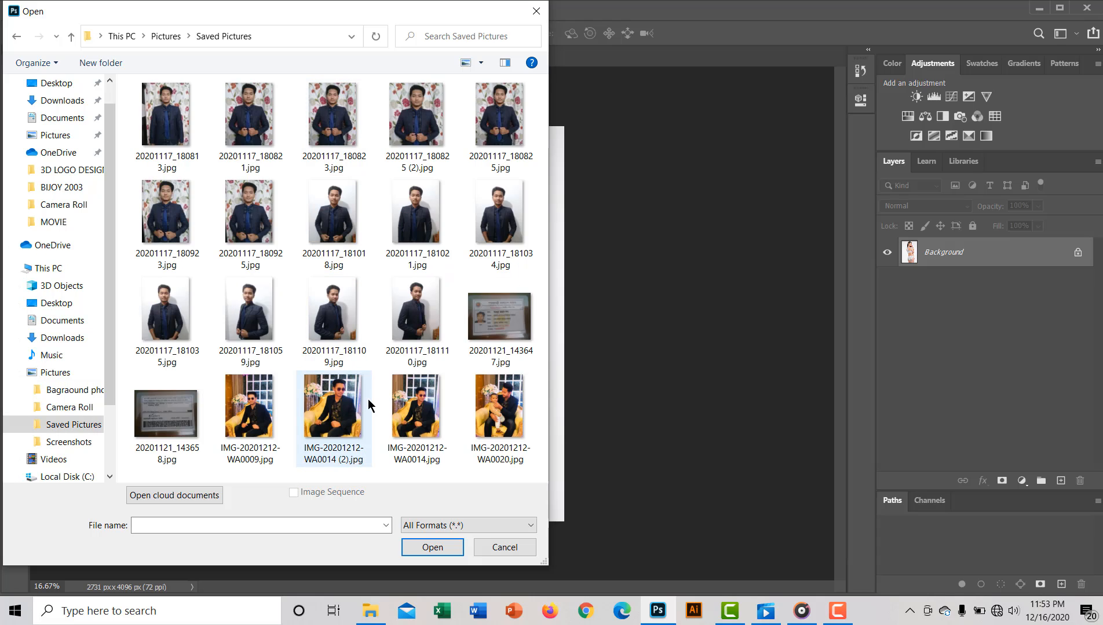
click(487, 413)
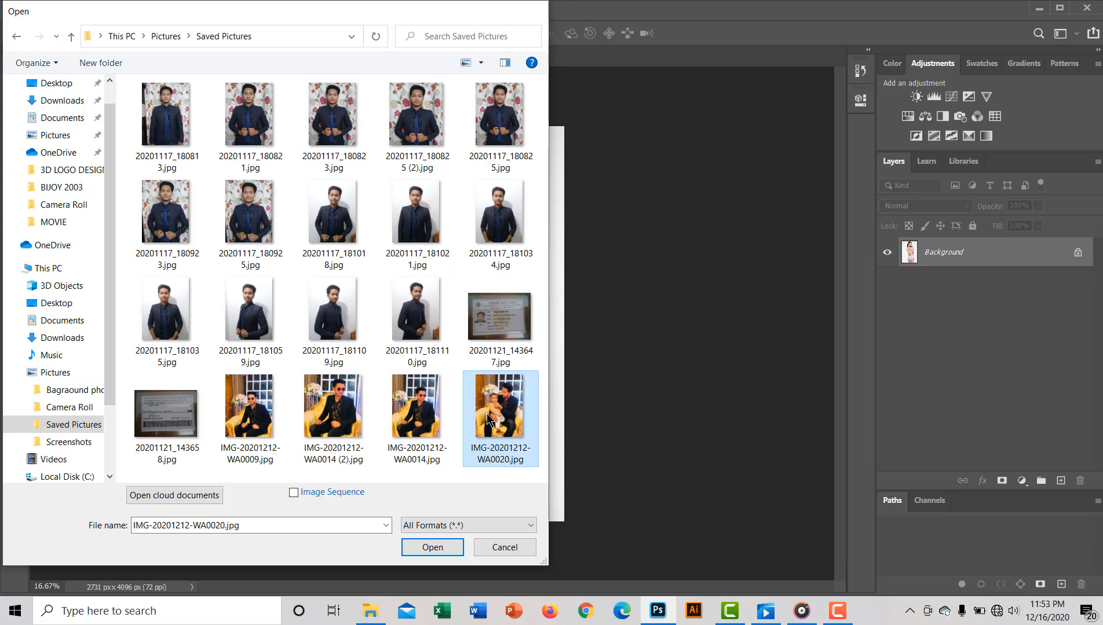
double_click(487, 413)
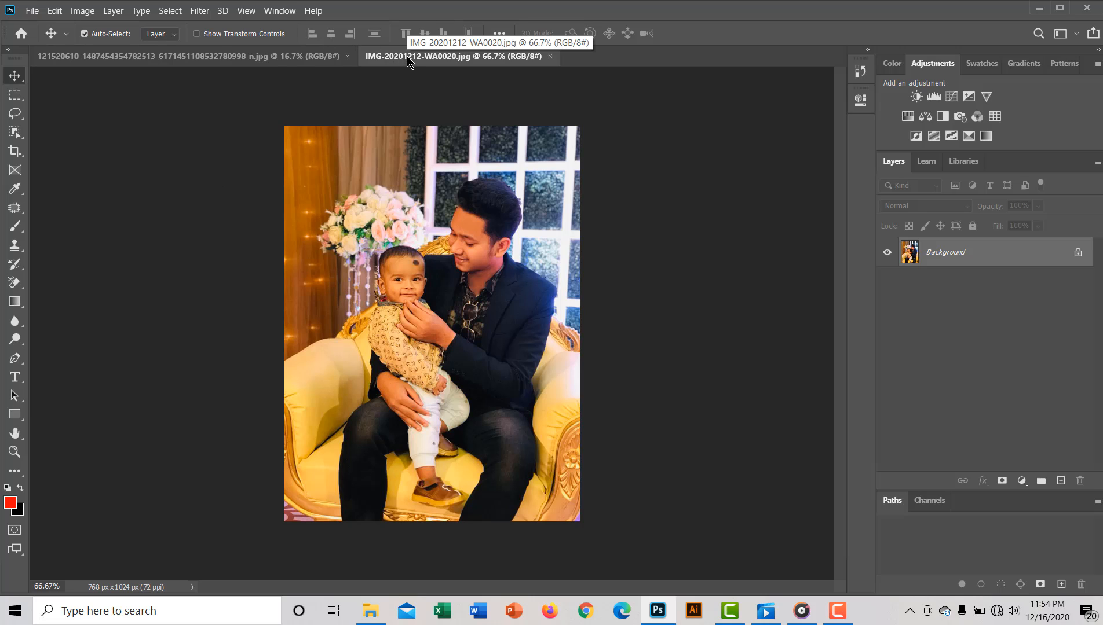
Step: In the studio photo of the woman, unlock the Background layer and duplicate it, with the original hidden
click(274, 62)
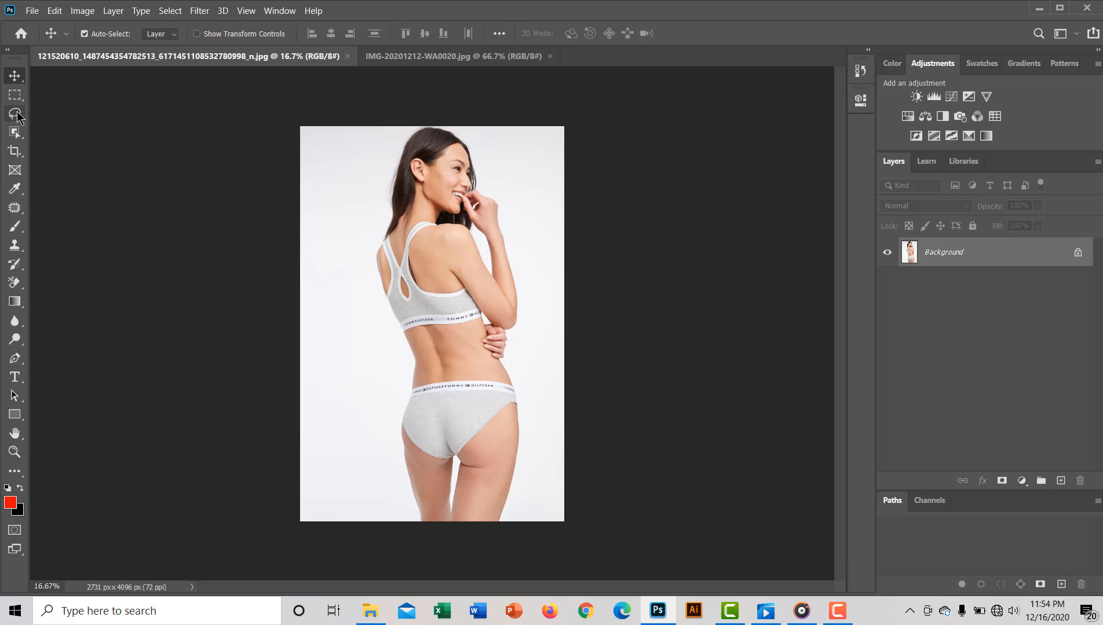
click(17, 117)
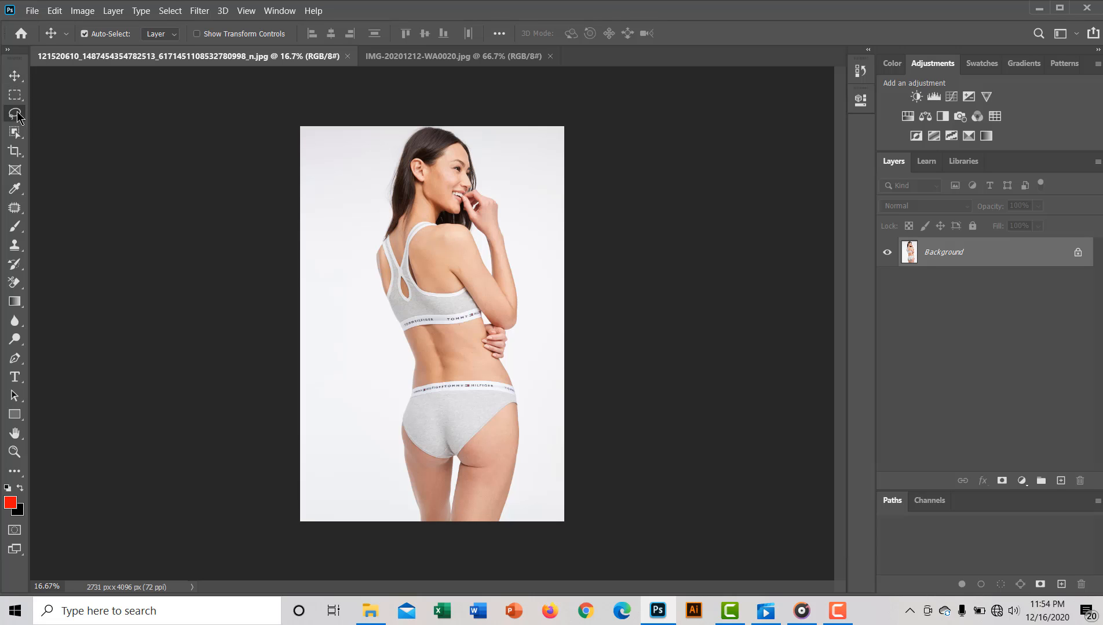
click(1077, 255)
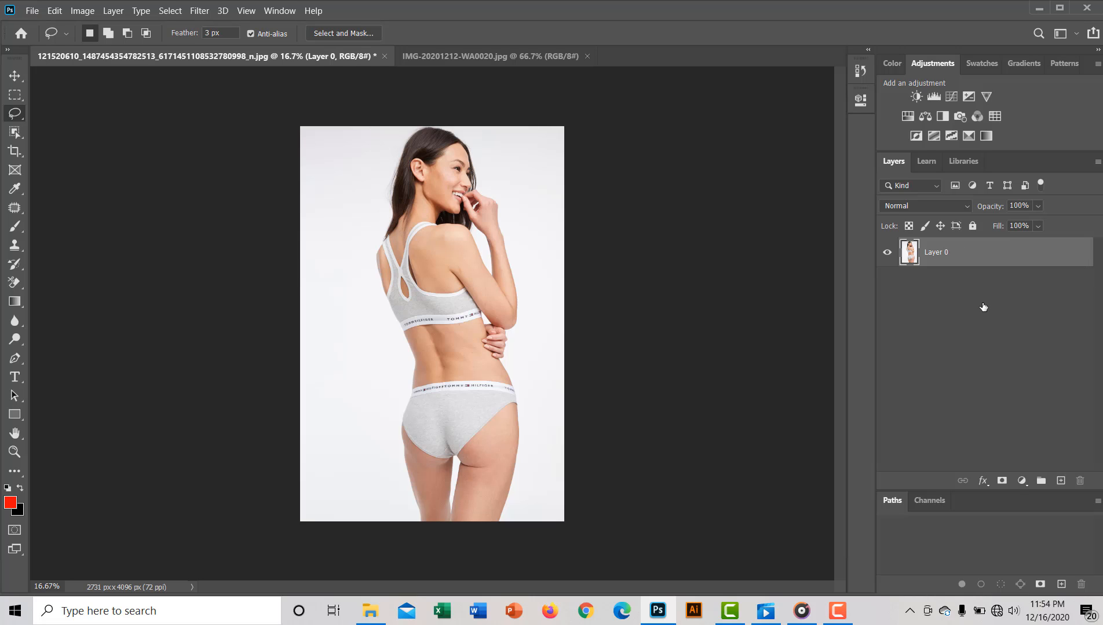
key(ctrl+j)
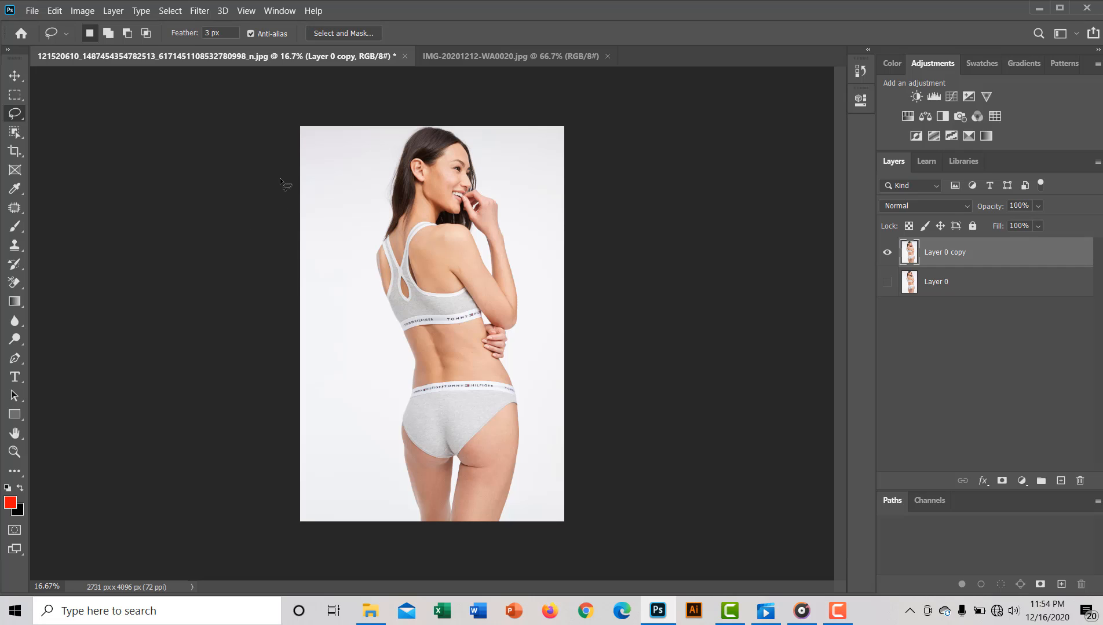
Step: Lasso and delete two patches of the white backdrop, in the upper-left corner and beside the woman's shoulder
mouse_move(314, 167)
mouse_down()
mouse_move(324, 83)
mouse_move(294, 78)
mouse_move(254, 130)
mouse_move(260, 169)
mouse_up()
key(Delete)
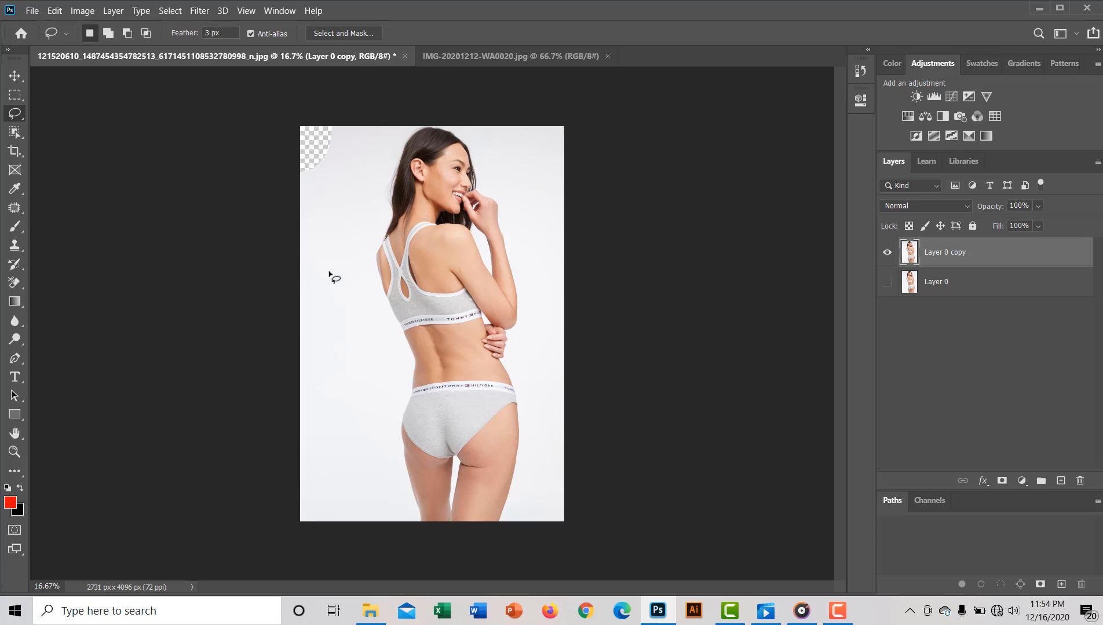
drag(339, 212, 319, 245)
key(Delete)
click(325, 173)
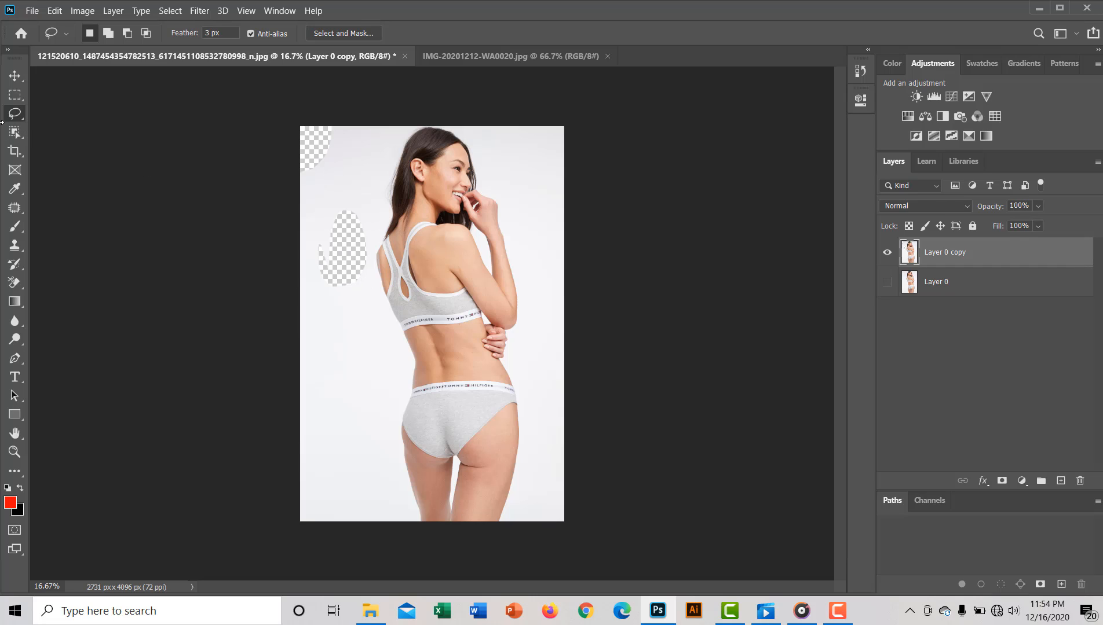
Step: Erase the white backdrop on both sides of the woman using the Background Eraser at size 500 and 15% tolerance
right_click(18, 120)
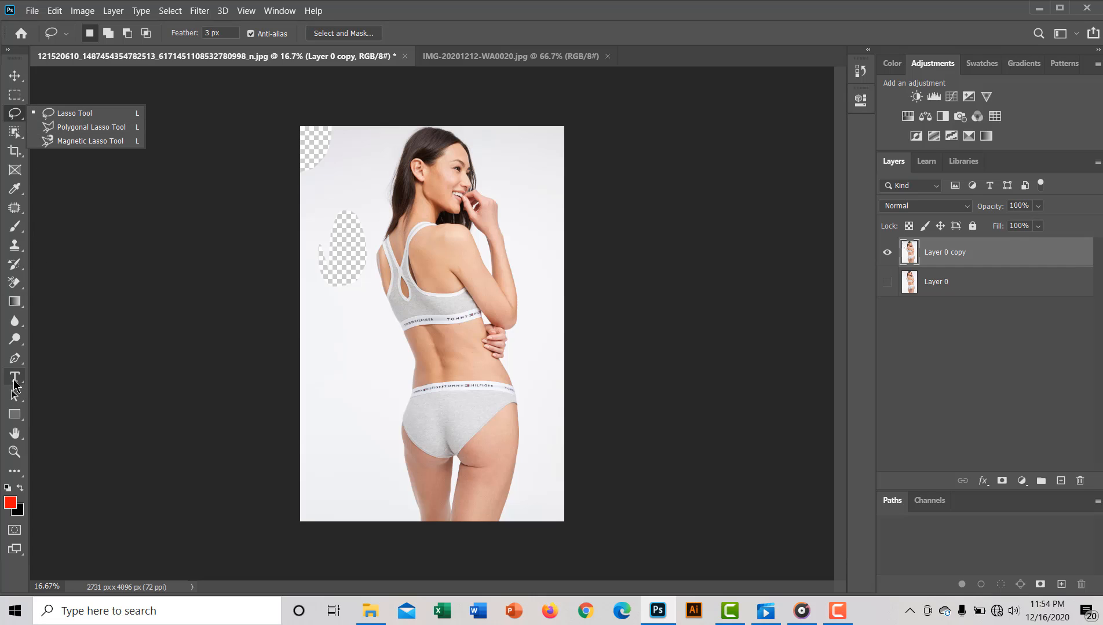
click(14, 266)
click(16, 283)
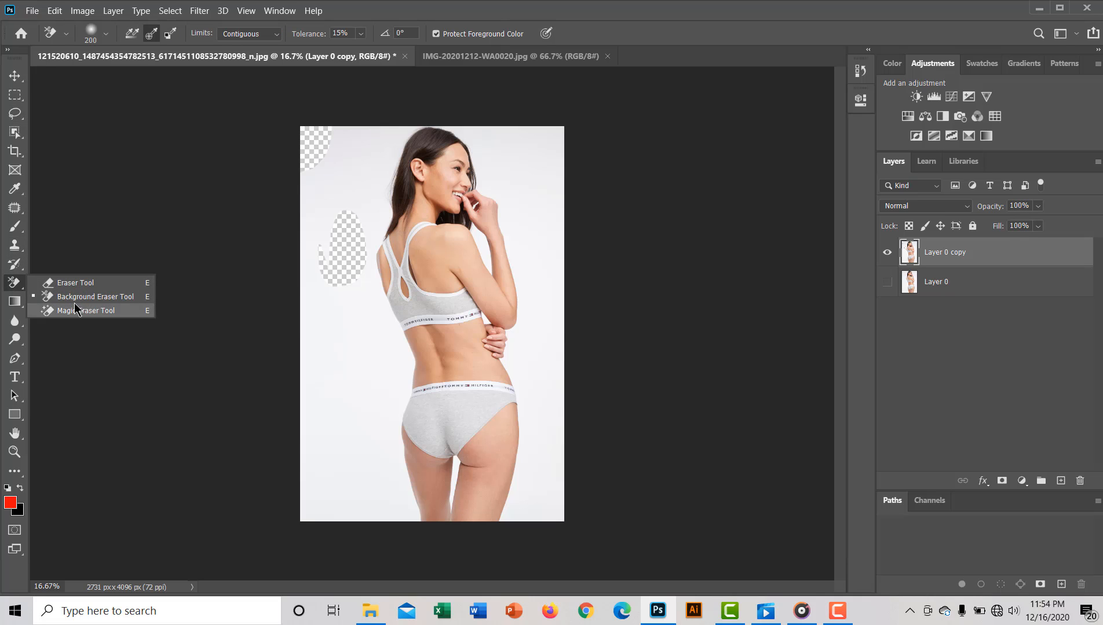
click(100, 301)
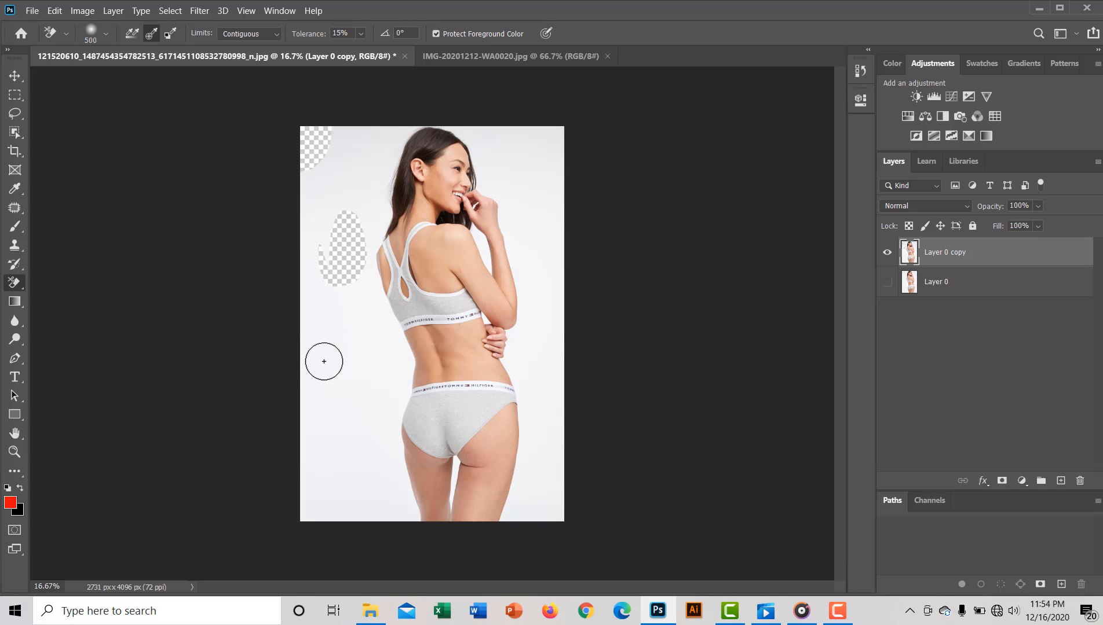
mouse_move(322, 359)
mouse_down()
mouse_move(296, 274)
mouse_move(299, 188)
mouse_move(307, 263)
mouse_move(327, 129)
mouse_move(321, 169)
mouse_move(329, 149)
mouse_move(332, 190)
mouse_move(319, 221)
mouse_move(329, 216)
mouse_move(336, 168)
mouse_move(304, 246)
mouse_move(312, 266)
mouse_move(332, 220)
mouse_move(348, 217)
mouse_move(307, 439)
mouse_move(306, 539)
mouse_move(325, 564)
mouse_move(291, 525)
mouse_move(327, 520)
mouse_move(406, 540)
mouse_move(351, 511)
mouse_move(303, 461)
mouse_move(324, 450)
mouse_move(327, 494)
mouse_move(327, 403)
mouse_move(330, 469)
mouse_move(352, 454)
mouse_move(343, 506)
mouse_move(353, 489)
mouse_move(368, 524)
mouse_move(406, 492)
mouse_move(406, 418)
mouse_move(366, 473)
mouse_move(358, 437)
mouse_move(402, 381)
mouse_move(381, 408)
mouse_move(386, 362)
mouse_move(371, 380)
mouse_move(327, 394)
mouse_move(374, 286)
mouse_move(354, 266)
mouse_move(364, 152)
mouse_move(381, 197)
mouse_move(385, 144)
mouse_up()
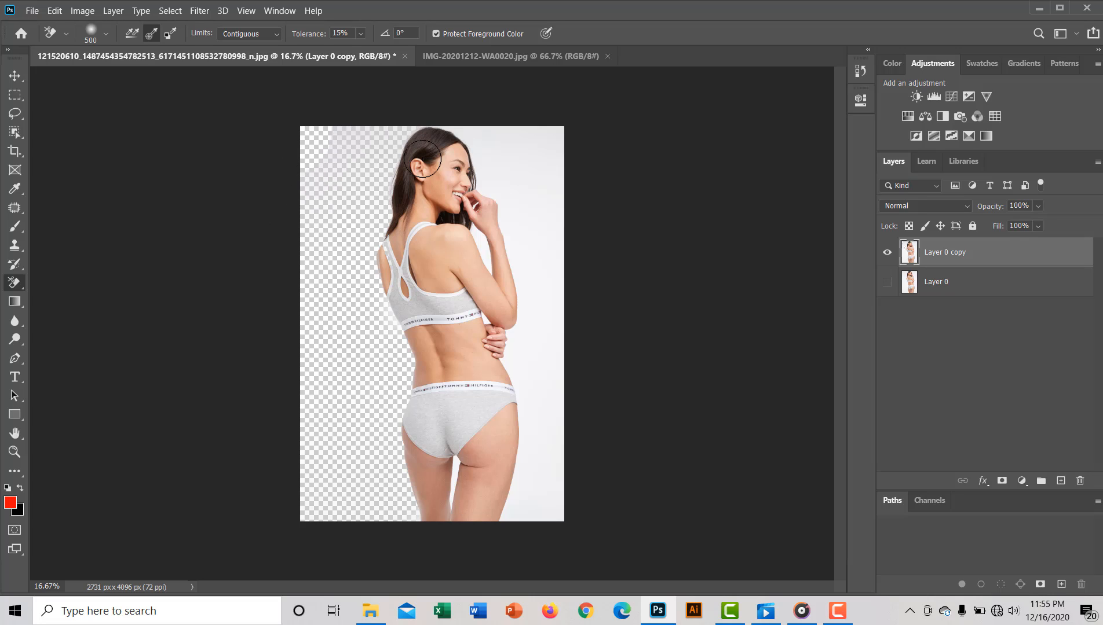
mouse_move(472, 157)
mouse_down()
mouse_move(520, 159)
mouse_move(442, 132)
mouse_move(480, 162)
mouse_move(480, 139)
mouse_move(512, 169)
mouse_move(565, 187)
mouse_move(501, 191)
mouse_move(481, 222)
mouse_move(494, 194)
mouse_move(484, 189)
mouse_move(506, 178)
mouse_move(517, 139)
mouse_move(538, 135)
mouse_move(545, 207)
mouse_move(552, 145)
mouse_move(488, 144)
mouse_move(486, 156)
mouse_move(447, 138)
mouse_move(588, 179)
mouse_move(537, 159)
mouse_move(547, 210)
mouse_move(522, 286)
mouse_move(543, 193)
mouse_move(530, 305)
mouse_move(553, 312)
mouse_move(558, 239)
mouse_move(530, 202)
mouse_move(488, 226)
mouse_move(491, 242)
mouse_move(479, 221)
mouse_move(496, 275)
mouse_move(485, 229)
mouse_move(493, 239)
mouse_move(480, 222)
mouse_move(491, 246)
mouse_move(465, 233)
mouse_move(565, 245)
mouse_move(537, 338)
mouse_move(547, 536)
mouse_up()
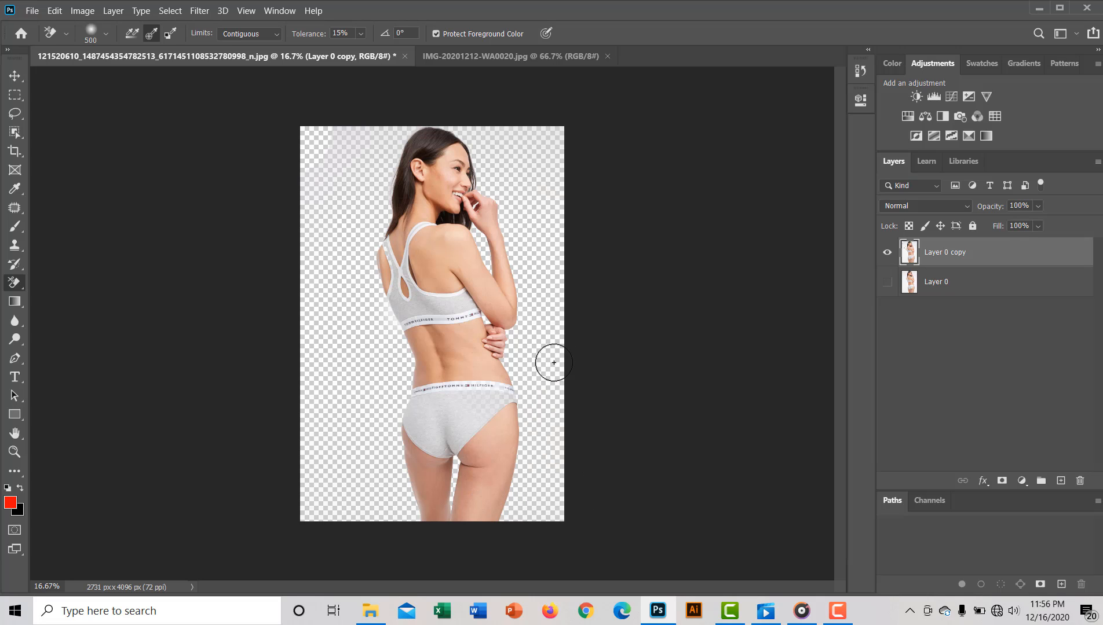
mouse_move(526, 241)
mouse_down()
mouse_move(428, 306)
mouse_move(493, 244)
mouse_move(518, 288)
mouse_move(506, 297)
mouse_up()
Step: Toggle the visibility of Layer 0 repeatedly to compare the erased copy with the original photo
click(887, 282)
click(888, 283)
click(888, 283)
click(888, 284)
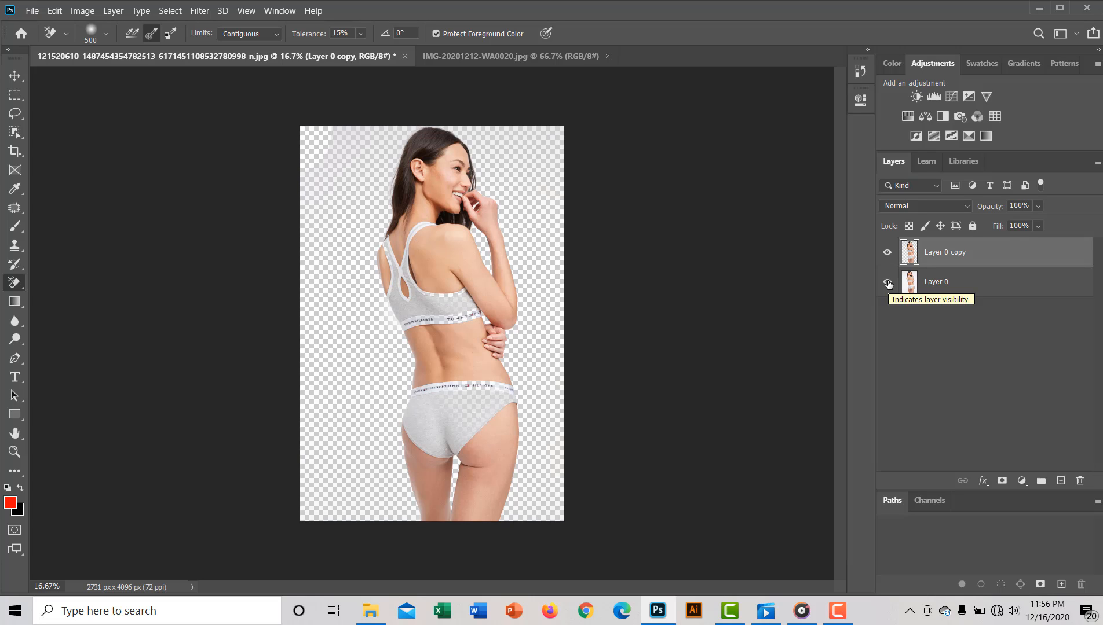
click(888, 283)
click(888, 284)
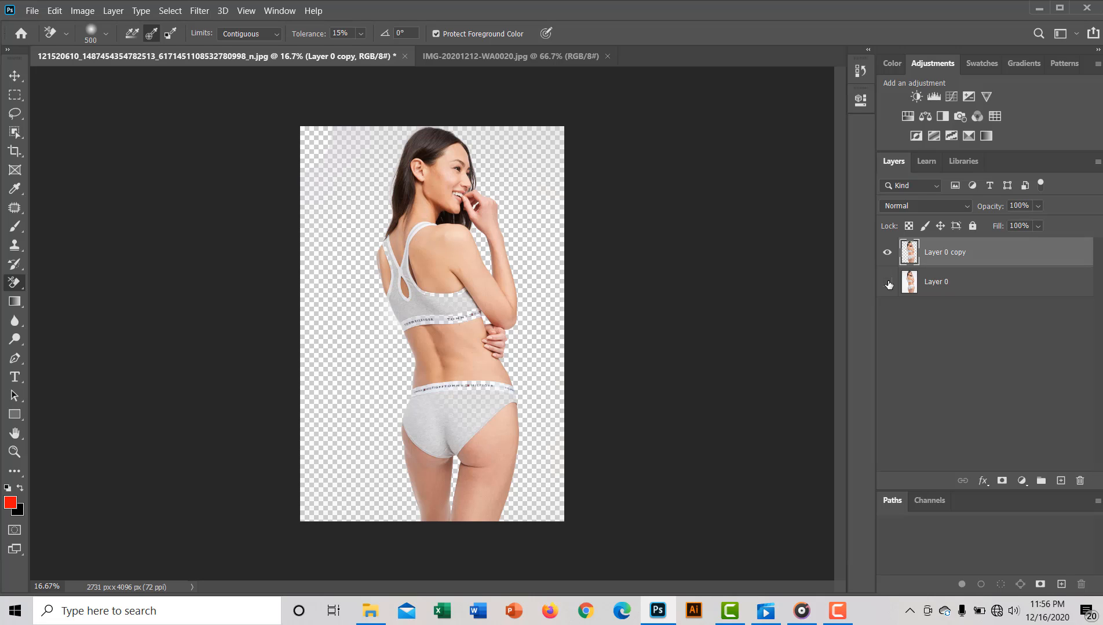
click(888, 283)
click(888, 283)
click(888, 283)
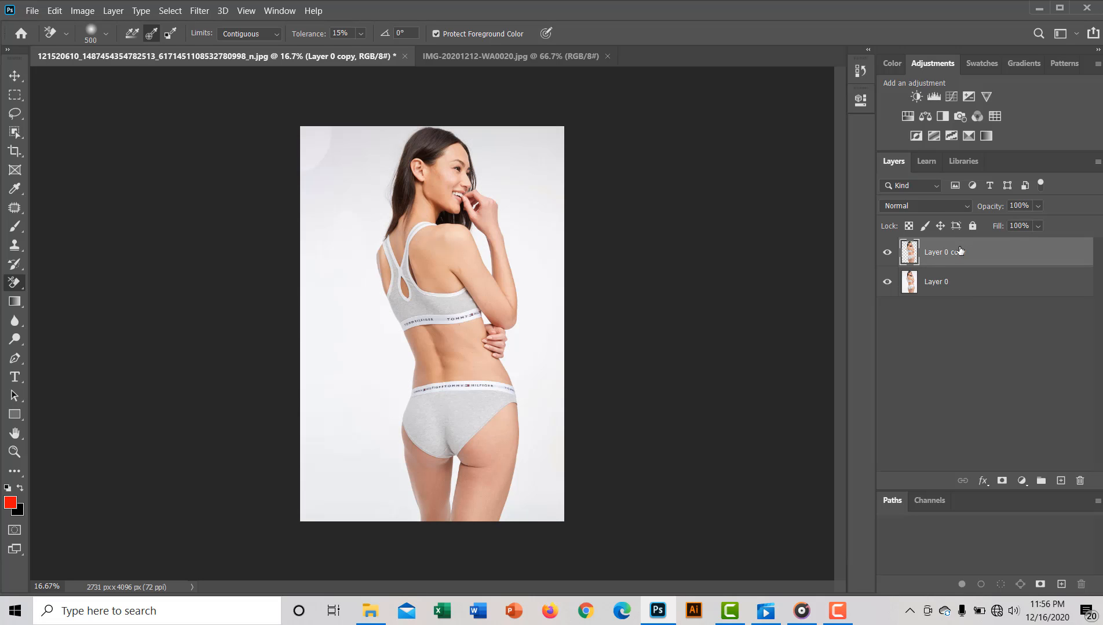
Step: Delete the erased layer copy and make a fresh duplicate of Layer 0, with the original hidden
key(Delete)
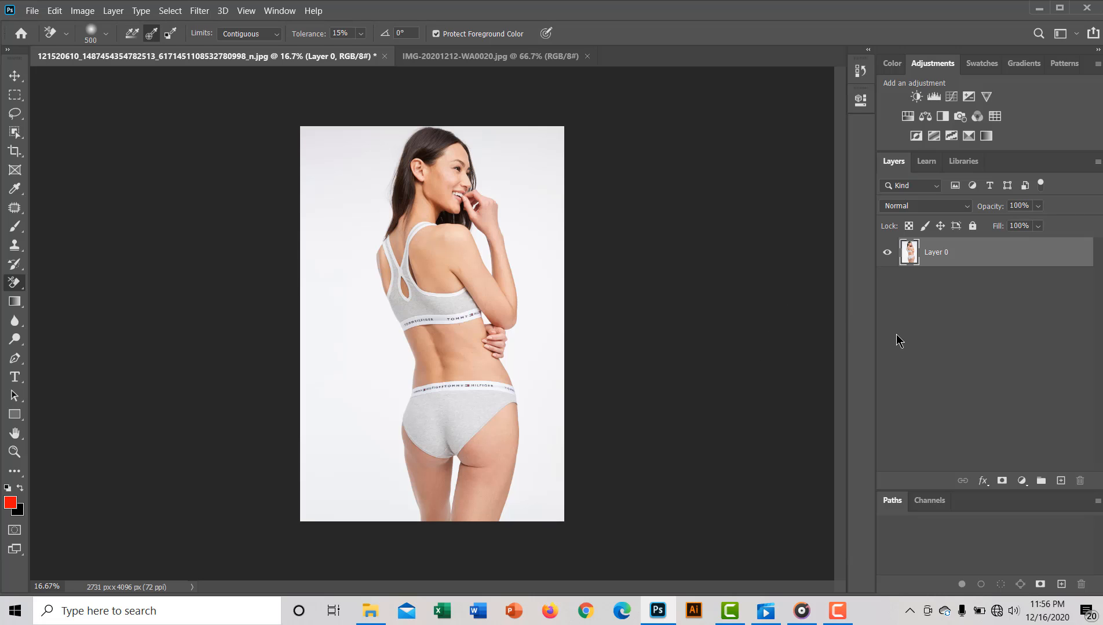
key(ctrl+j)
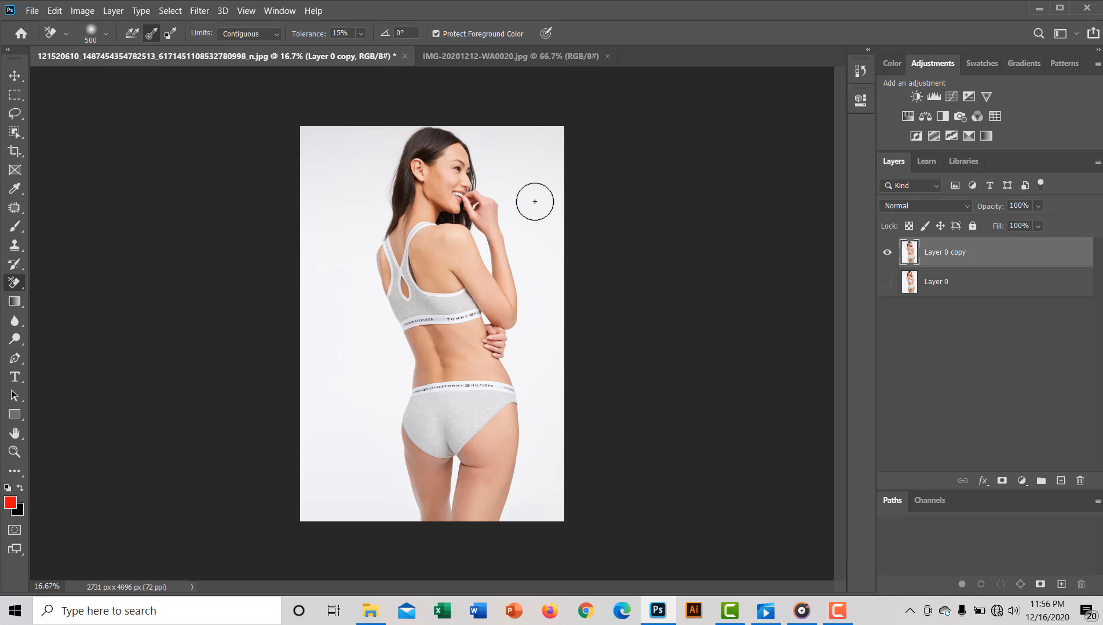
Step: Erase the backdrop all around the woman with the Background Eraser, undoing the first stroke that cuts into the briefs
mouse_move(535, 202)
mouse_down()
mouse_move(541, 172)
mouse_move(542, 212)
mouse_move(490, 224)
mouse_move(503, 224)
mouse_move(471, 267)
mouse_move(481, 238)
mouse_move(499, 238)
mouse_move(504, 264)
mouse_move(483, 193)
mouse_move(488, 145)
mouse_move(420, 139)
mouse_move(501, 142)
mouse_move(569, 168)
mouse_move(512, 135)
mouse_move(445, 134)
mouse_move(550, 163)
mouse_move(554, 134)
mouse_move(545, 317)
mouse_move(487, 319)
mouse_move(536, 319)
mouse_move(542, 349)
mouse_move(549, 295)
mouse_move(520, 383)
mouse_move(501, 405)
mouse_move(524, 349)
mouse_up()
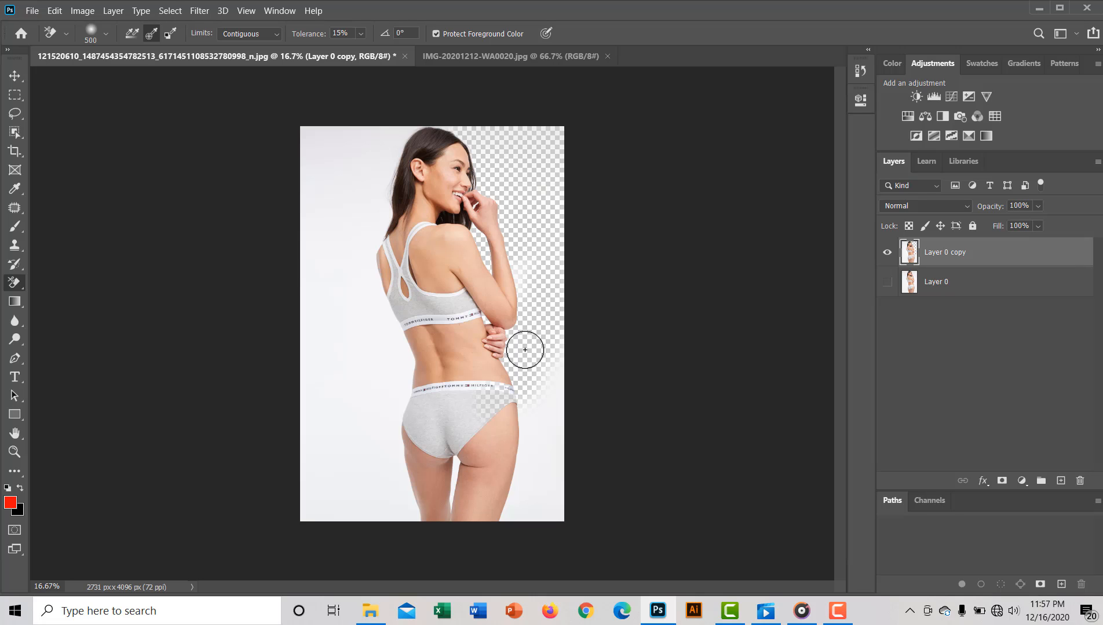
key(ctrl+z)
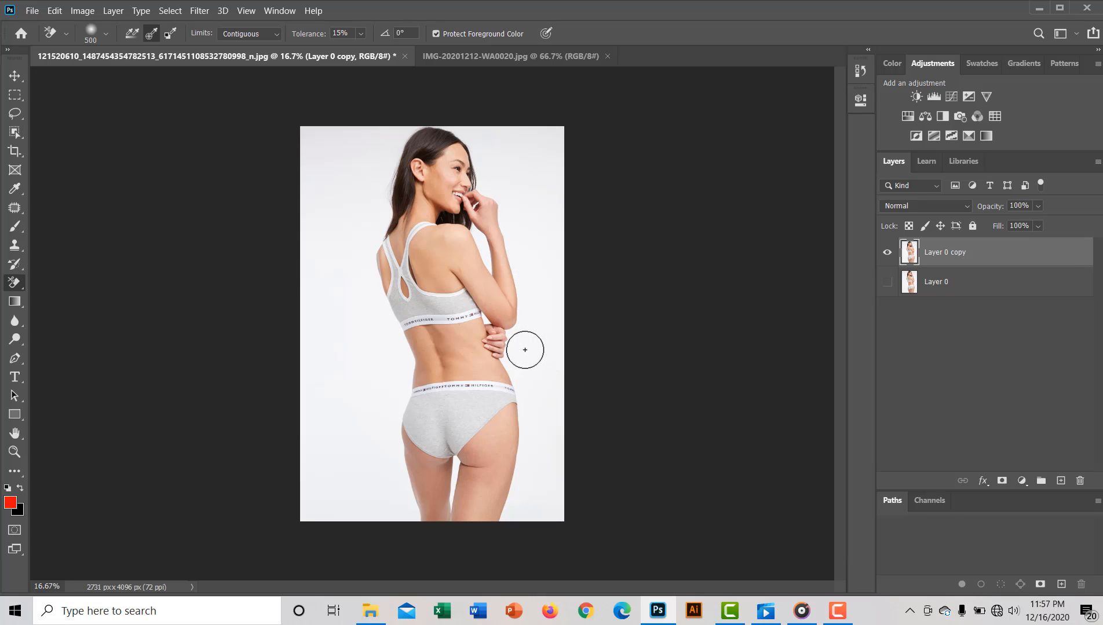
mouse_move(524, 350)
mouse_down()
mouse_move(537, 453)
mouse_move(529, 543)
mouse_move(514, 531)
mouse_move(527, 516)
mouse_move(532, 461)
mouse_move(539, 483)
mouse_move(561, 446)
mouse_move(564, 473)
mouse_move(530, 364)
mouse_move(505, 367)
mouse_move(519, 356)
mouse_move(550, 364)
mouse_move(549, 325)
mouse_move(556, 488)
mouse_move(556, 298)
mouse_move(524, 328)
mouse_move(484, 326)
mouse_move(484, 312)
mouse_move(500, 327)
mouse_move(544, 267)
mouse_move(556, 285)
mouse_move(513, 260)
mouse_move(466, 255)
mouse_move(495, 253)
mouse_move(490, 271)
mouse_move(482, 183)
mouse_move(475, 235)
mouse_move(471, 225)
mouse_move(556, 252)
mouse_move(497, 192)
mouse_move(483, 210)
mouse_move(572, 179)
mouse_move(557, 218)
mouse_move(534, 115)
mouse_move(495, 147)
mouse_move(563, 120)
mouse_move(517, 149)
mouse_move(553, 141)
mouse_move(501, 171)
mouse_move(468, 137)
mouse_move(482, 142)
mouse_move(360, 180)
mouse_move(414, 155)
mouse_move(347, 138)
mouse_move(305, 150)
mouse_move(347, 140)
mouse_move(323, 278)
mouse_move(307, 147)
mouse_move(356, 188)
mouse_move(385, 194)
mouse_move(389, 219)
mouse_move(366, 271)
mouse_move(364, 318)
mouse_move(370, 288)
mouse_move(388, 387)
mouse_move(374, 494)
mouse_move(368, 408)
mouse_move(309, 300)
mouse_move(320, 244)
mouse_move(305, 249)
mouse_move(307, 518)
mouse_move(389, 512)
mouse_move(399, 496)
mouse_move(433, 500)
mouse_move(455, 463)
mouse_move(456, 474)
mouse_move(404, 497)
mouse_move(391, 450)
mouse_move(396, 384)
mouse_move(412, 366)
mouse_move(401, 359)
mouse_move(393, 396)
mouse_up()
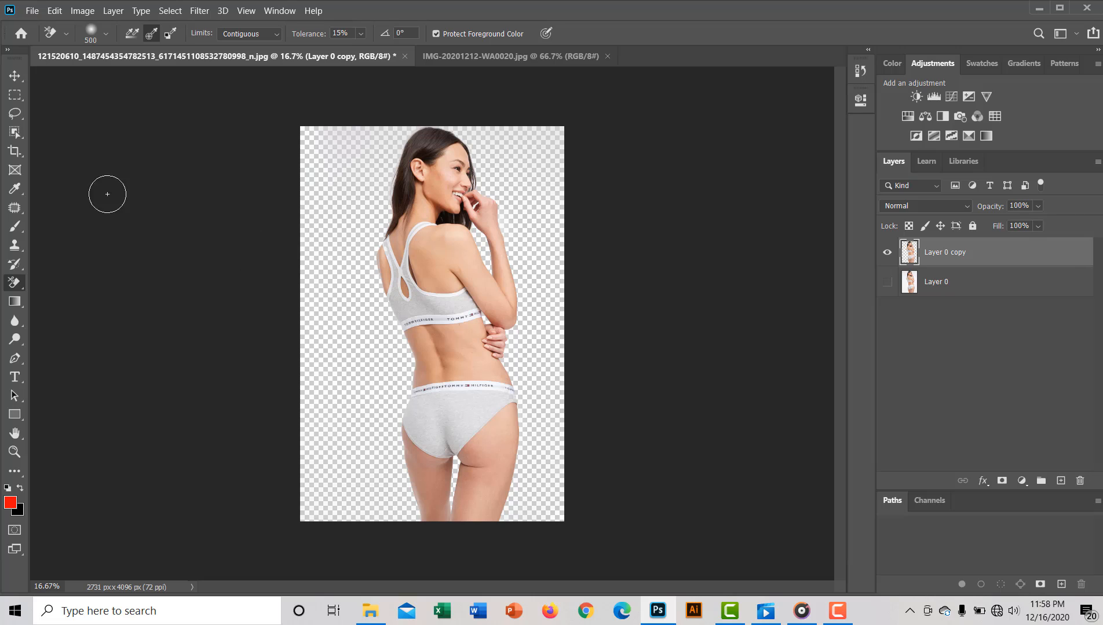
Step: Lasso the leftover backdrop areas to the left and right of the woman, deleting and deselecting each one
click(14, 115)
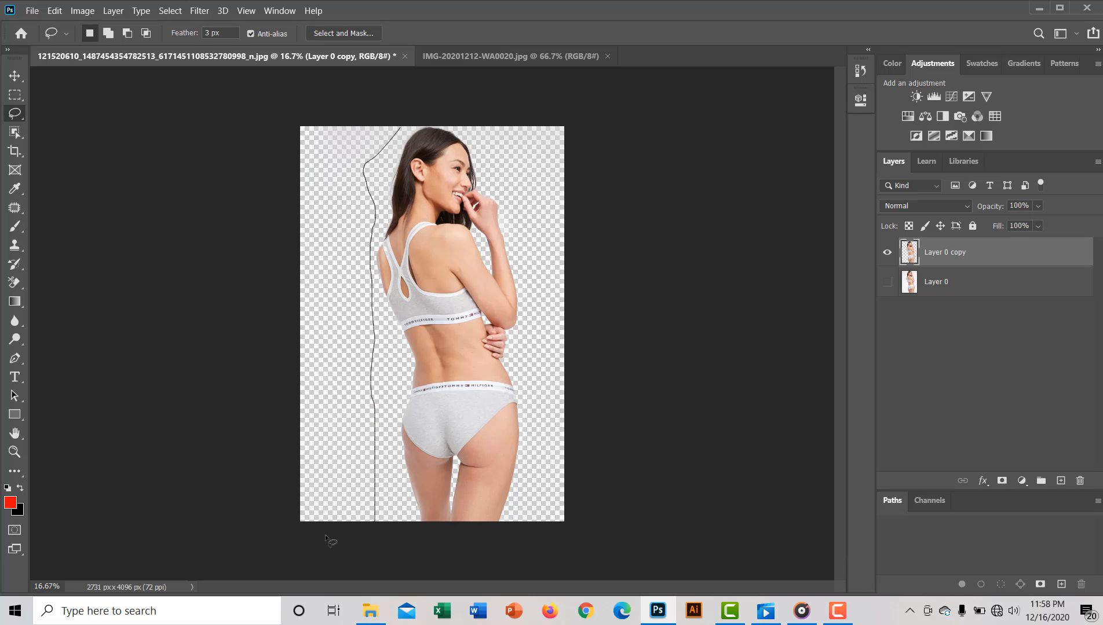
mouse_move(325, 538)
mouse_down()
mouse_move(207, 261)
mouse_move(246, 165)
mouse_up()
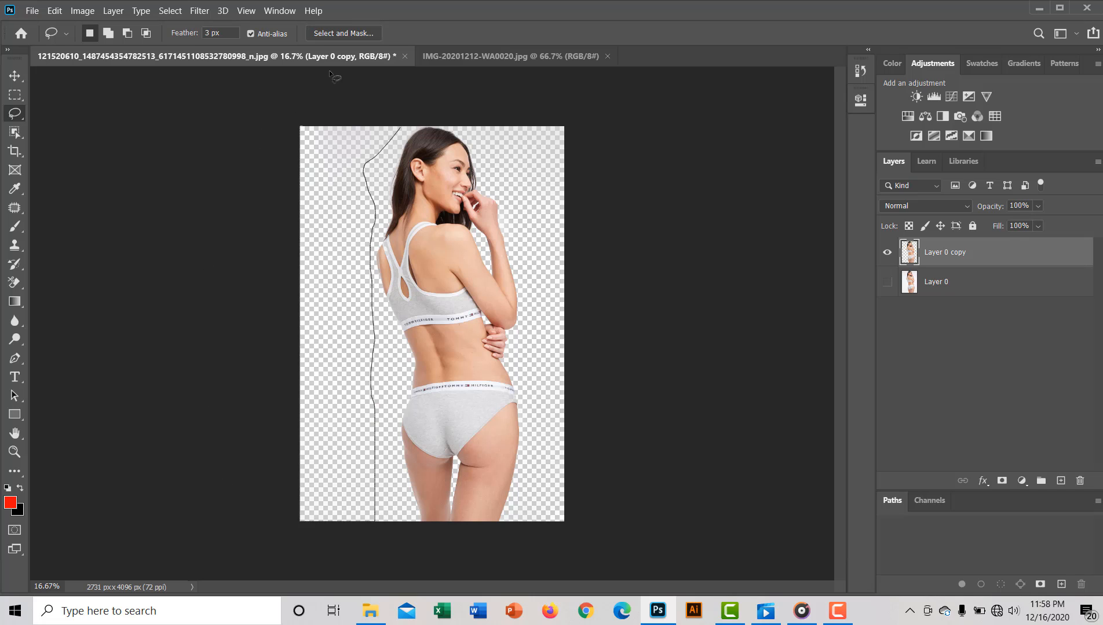
drag(331, 74, 393, 114)
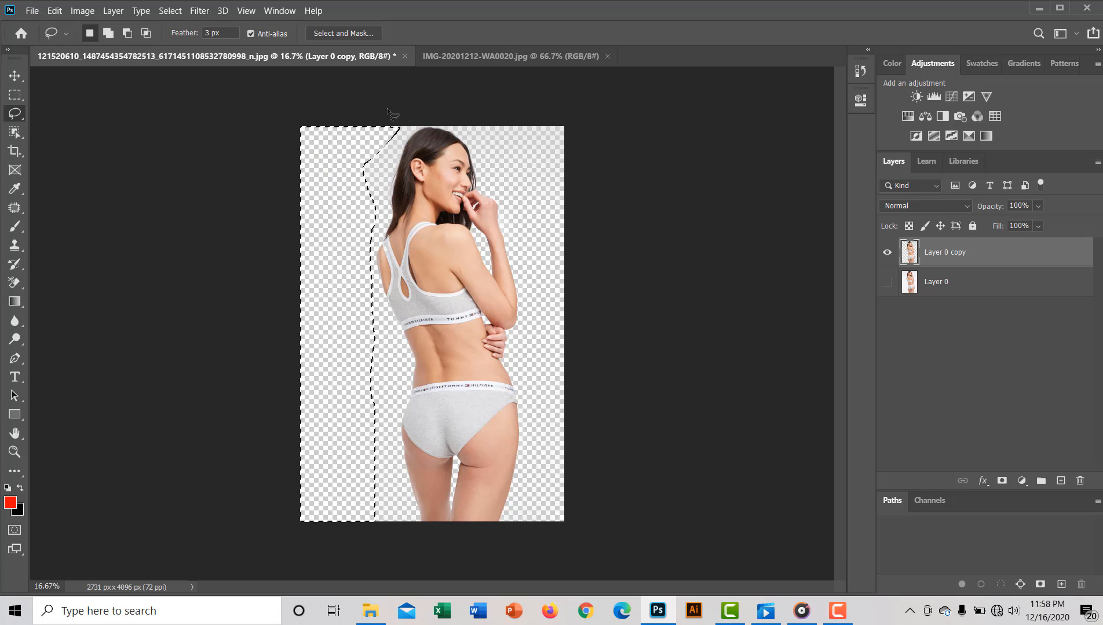
key(ctrl+d)
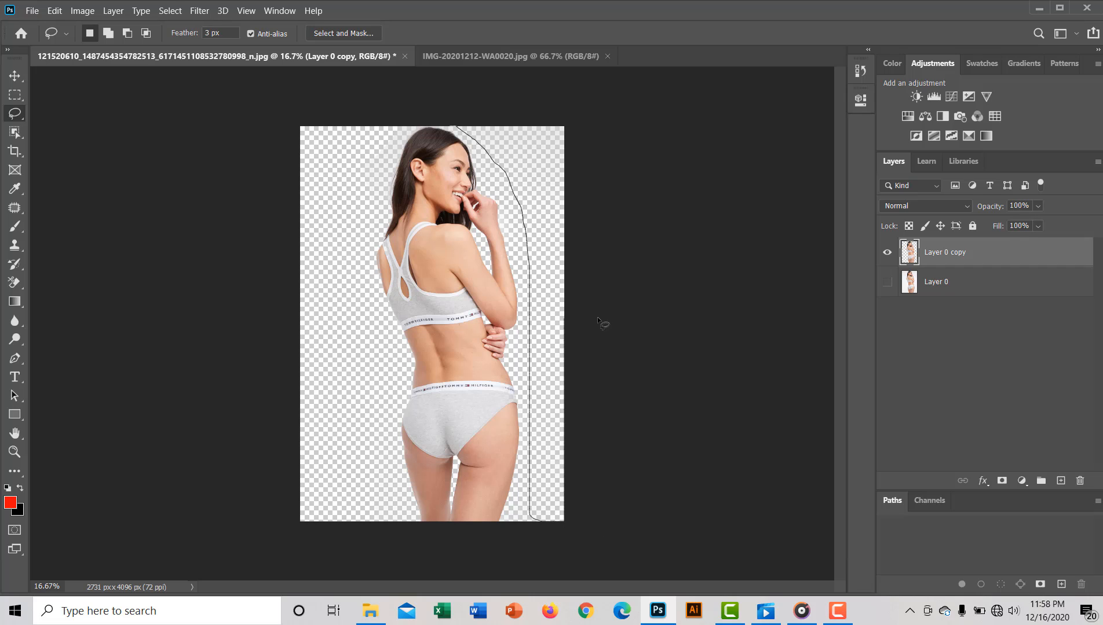
drag(595, 148, 595, 117)
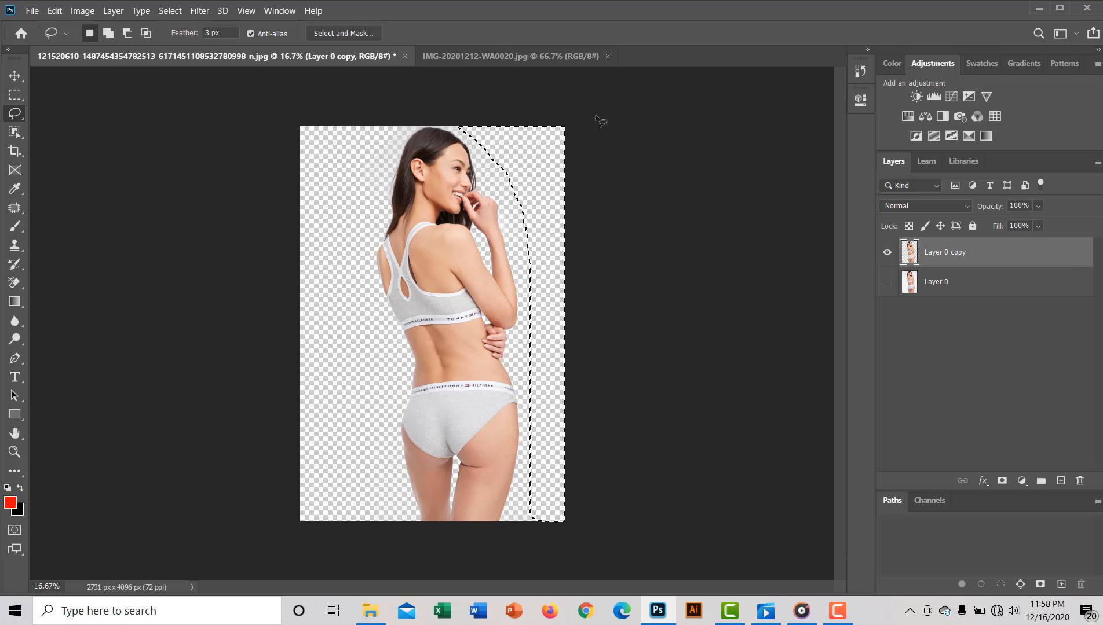
key(ctrl+d)
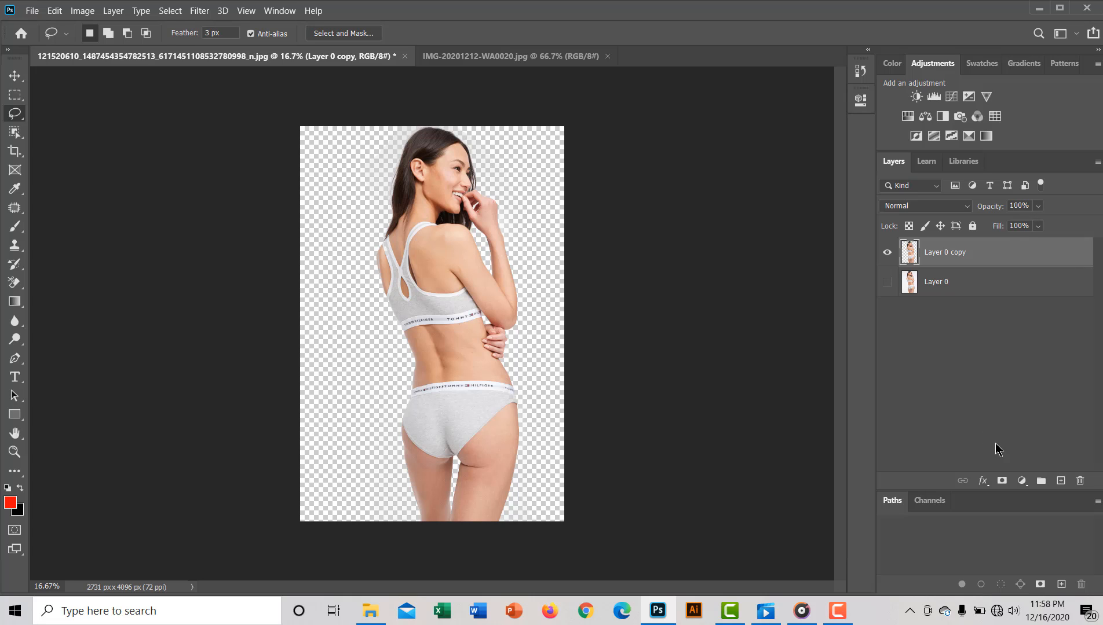
Step: Add a Solid Color fill layer in bright green, hex 0bfd6c, over the cutout
click(1021, 481)
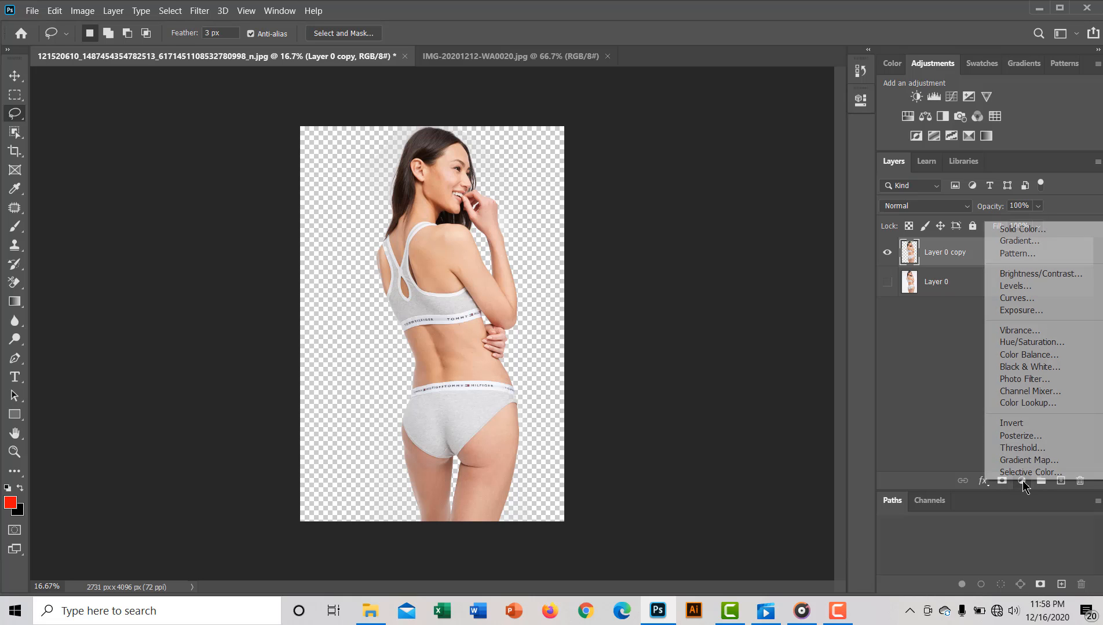
click(1032, 229)
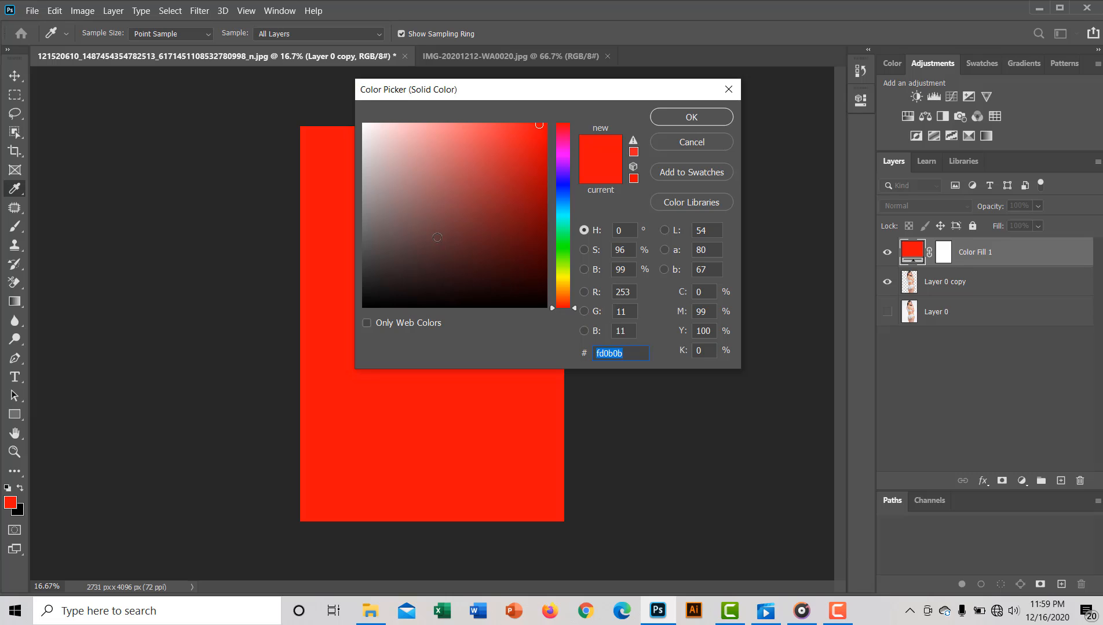
click(563, 234)
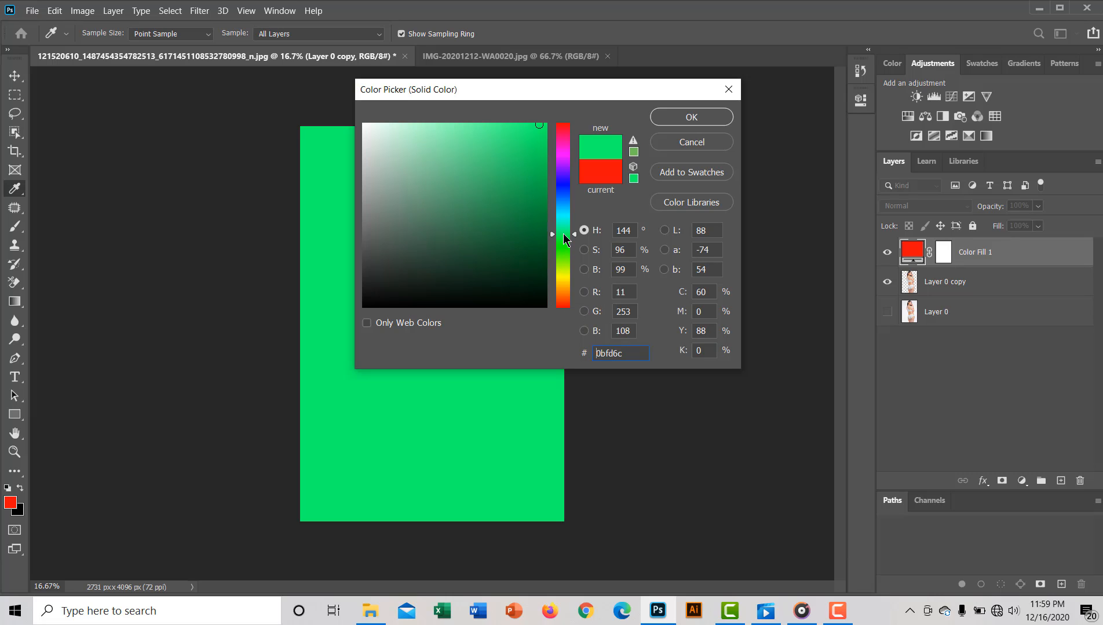
click(685, 116)
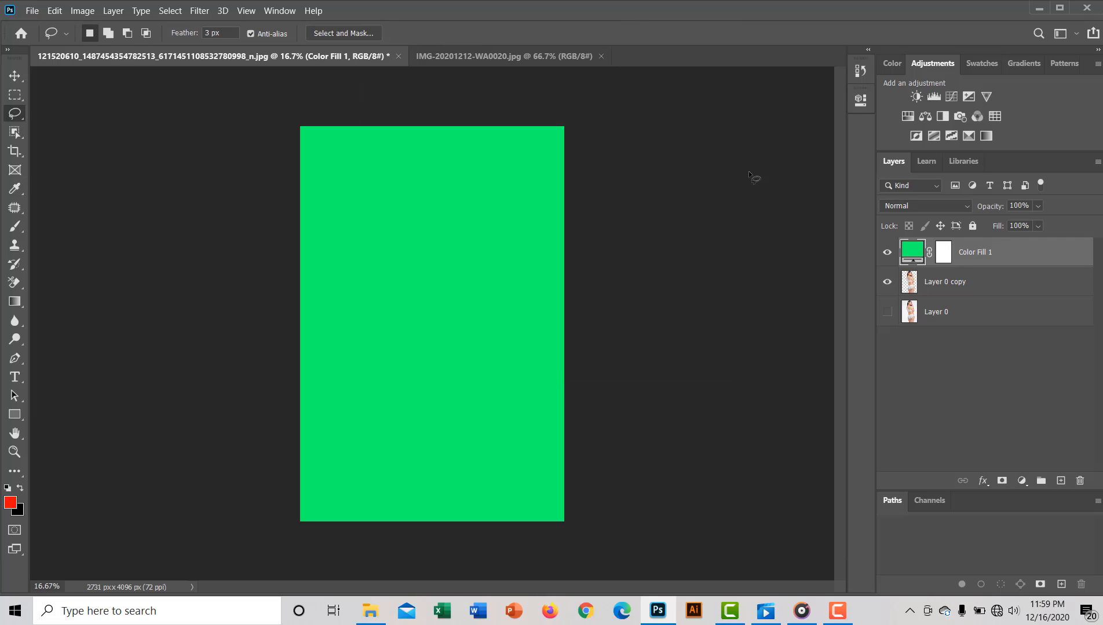
Step: Move Layer 0 copy above the green Color Fill 1 layer in the layer stack
click(955, 282)
double_click(955, 282)
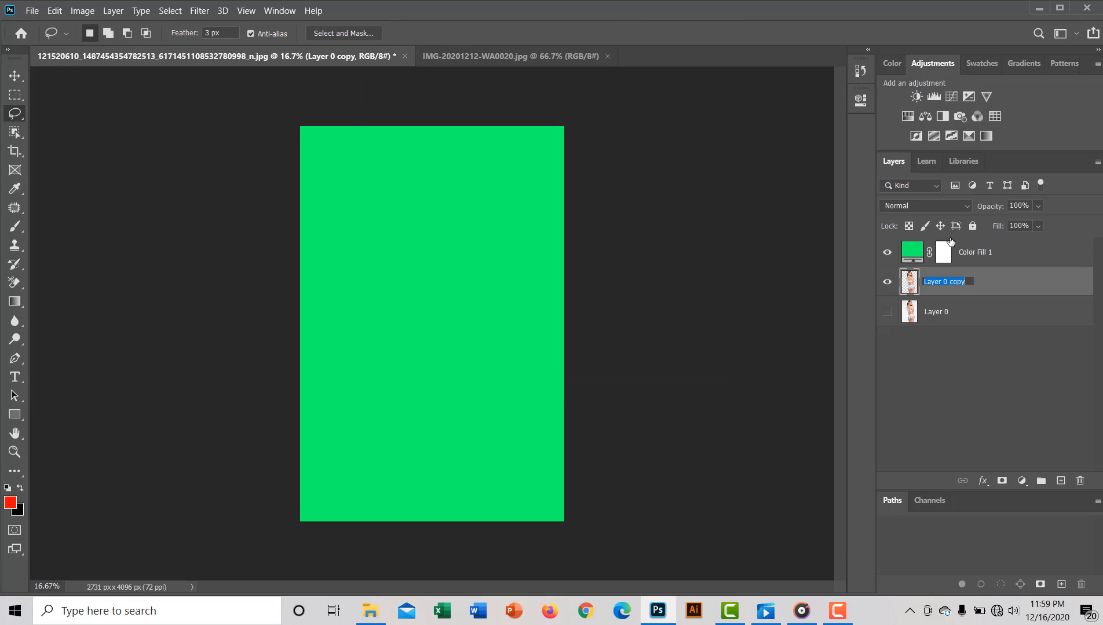
click(993, 294)
drag(993, 293, 986, 251)
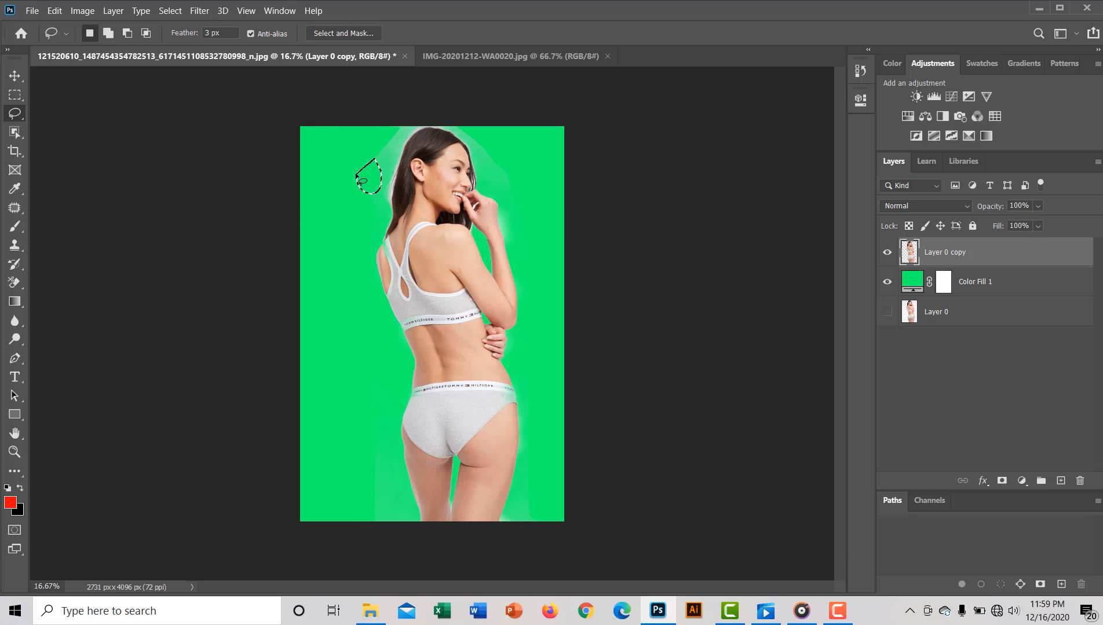
Step: Remove the lassoed haze beside the woman's head and switch to the Background Eraser
click(350, 211)
click(15, 283)
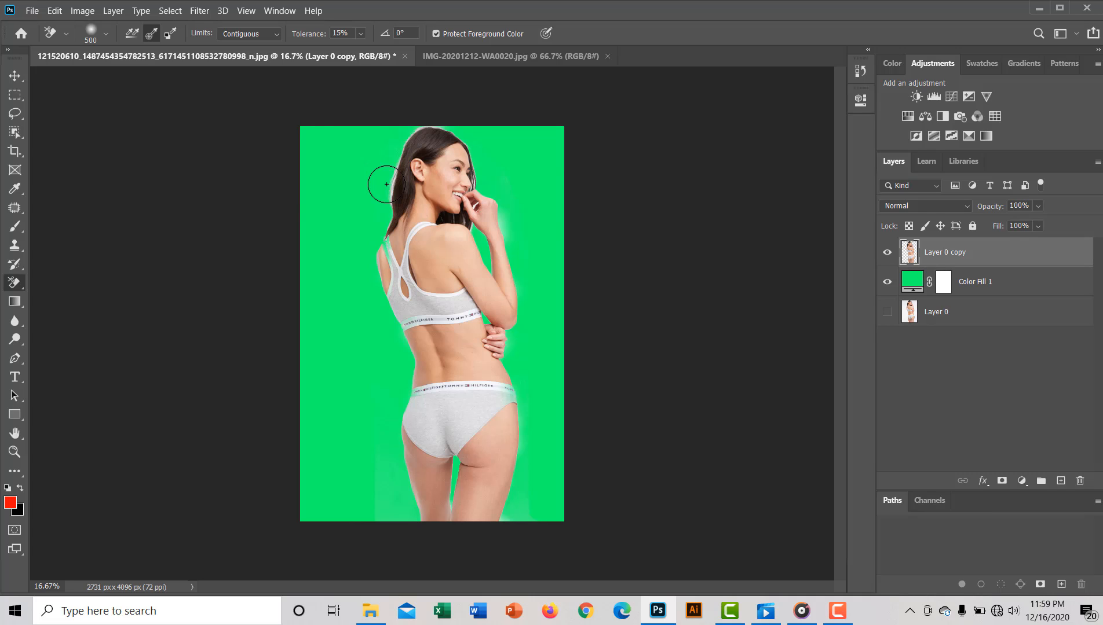
Step: Try stacking two duplicates of Layer 0 copy over the green fill, undoing both duplicates each of the two times
key(ctrl+j)
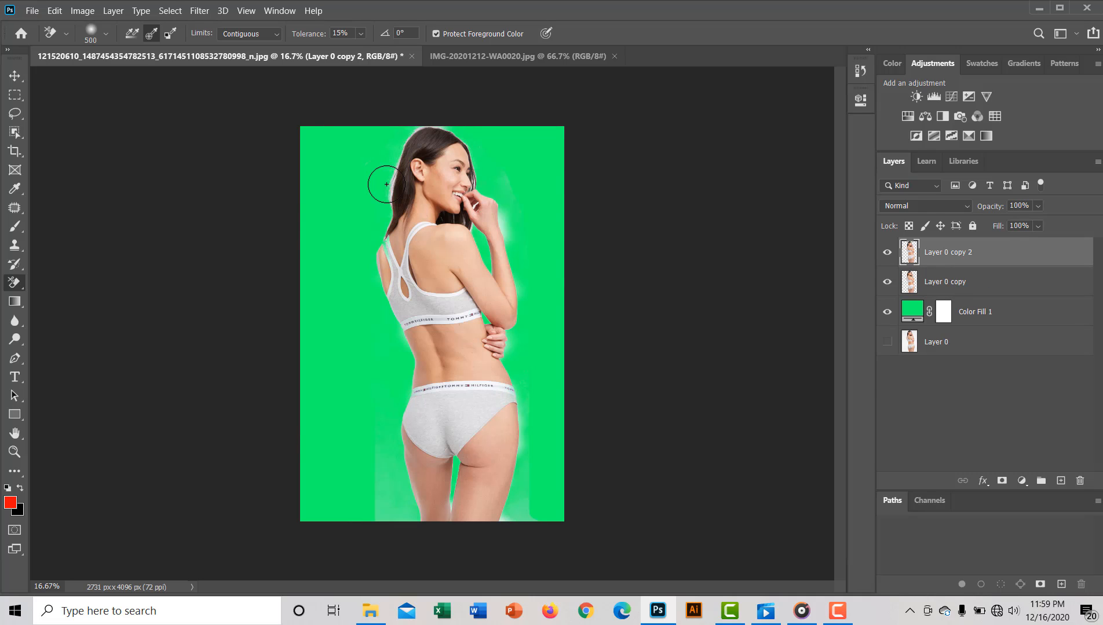
key(ctrl+j)
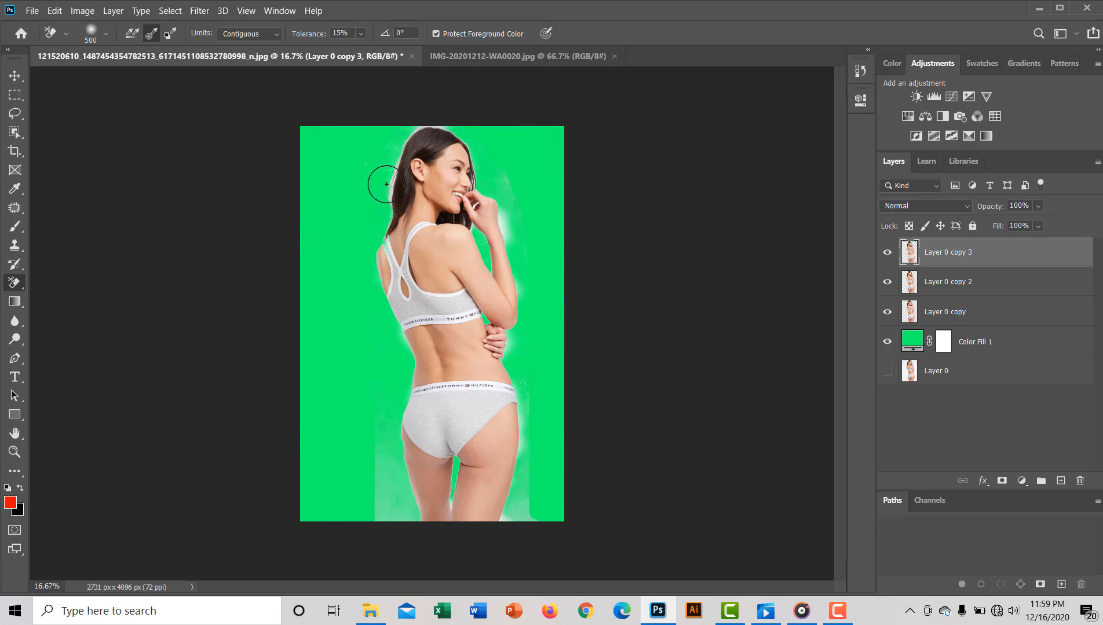
key(ctrl+z)
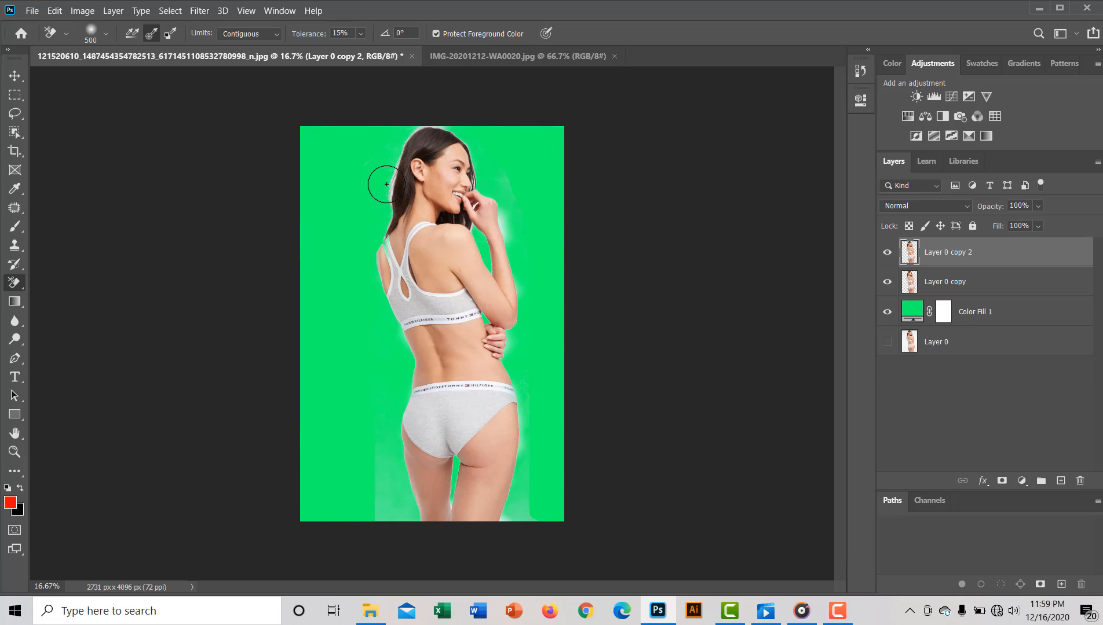
key(ctrl+z)
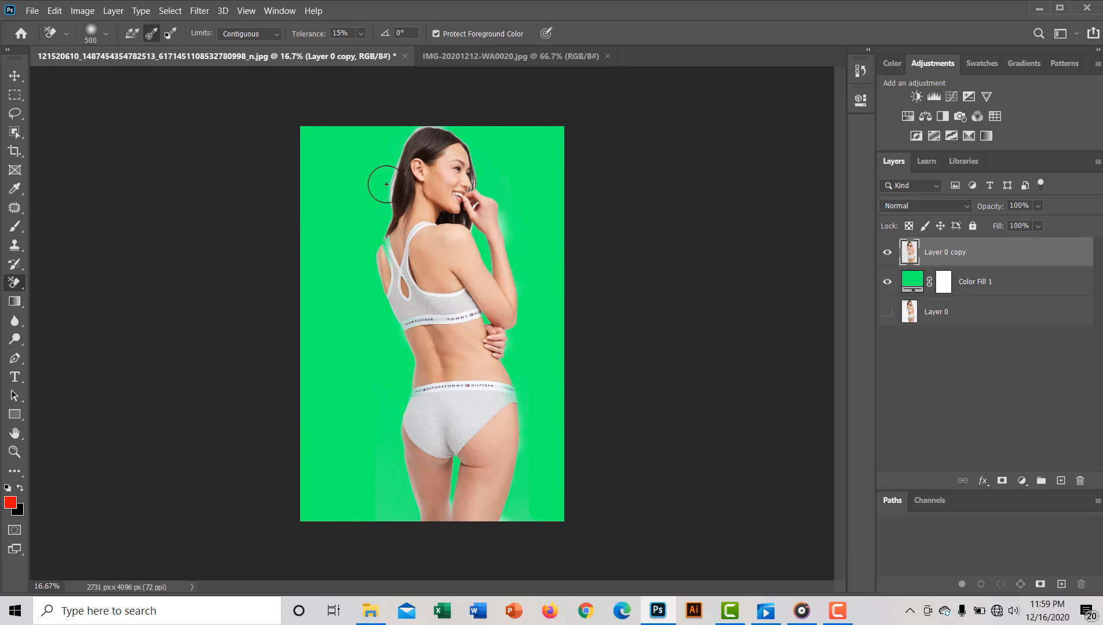
key(ctrl+j)
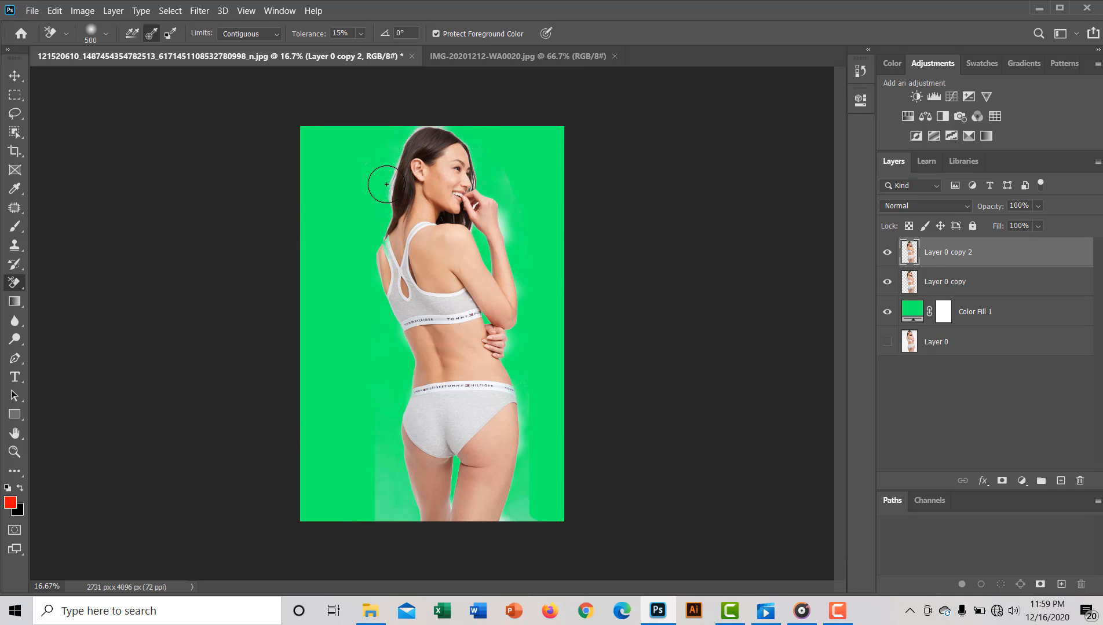
key(ctrl+j)
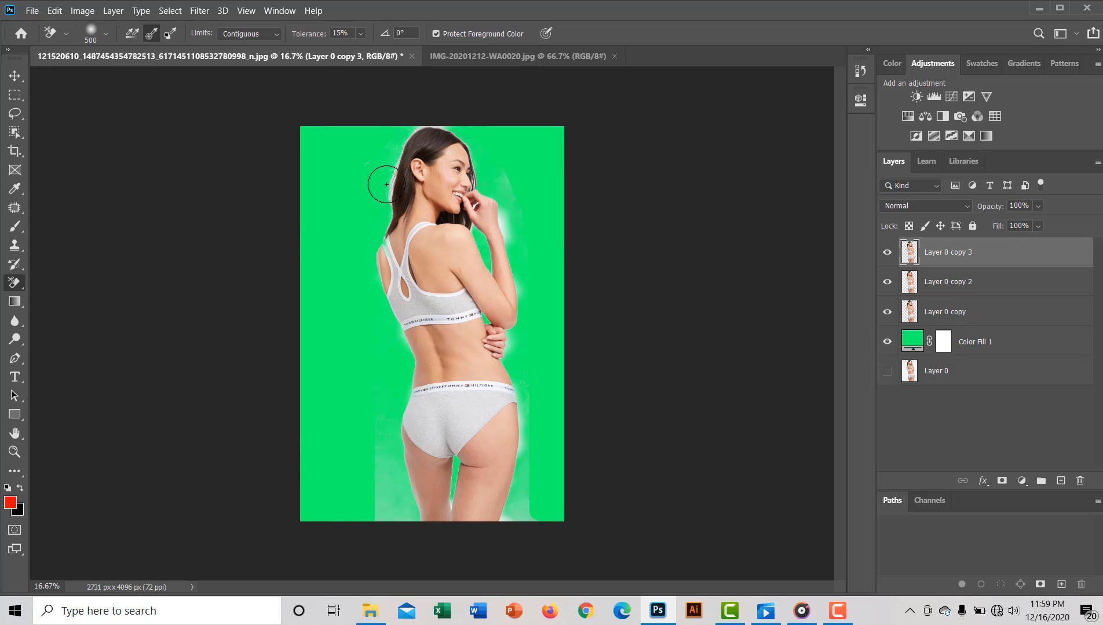
key(ctrl+z)
key(ctrl+z)
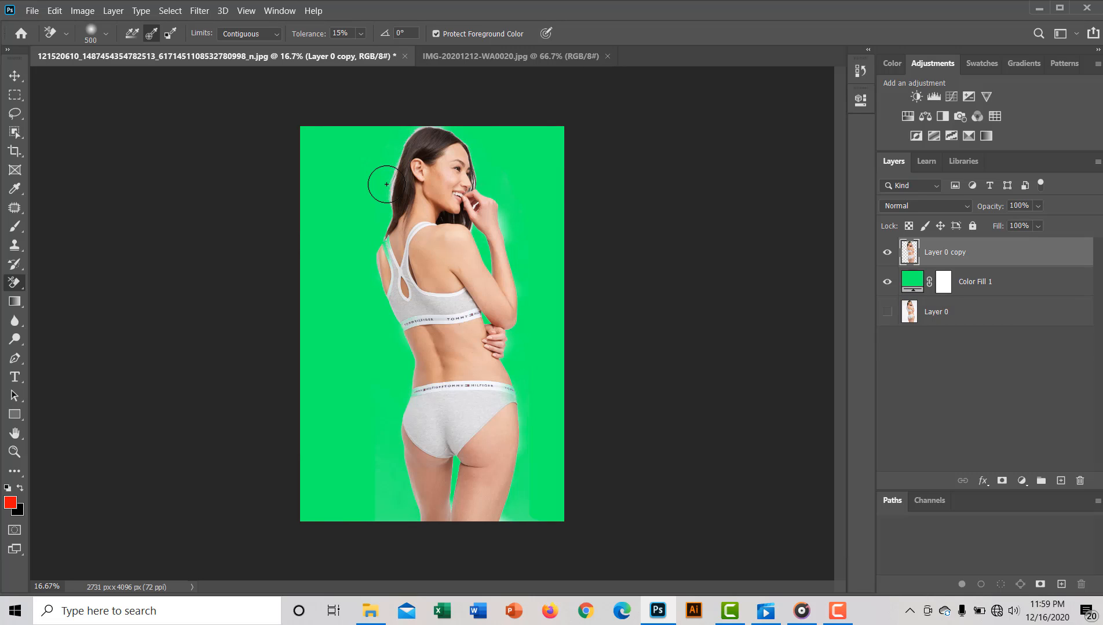
Step: Duplicate Layer 0 copy in place, then try an offset second copy of the woman toward the lower left and undo it
key(ctrl+j)
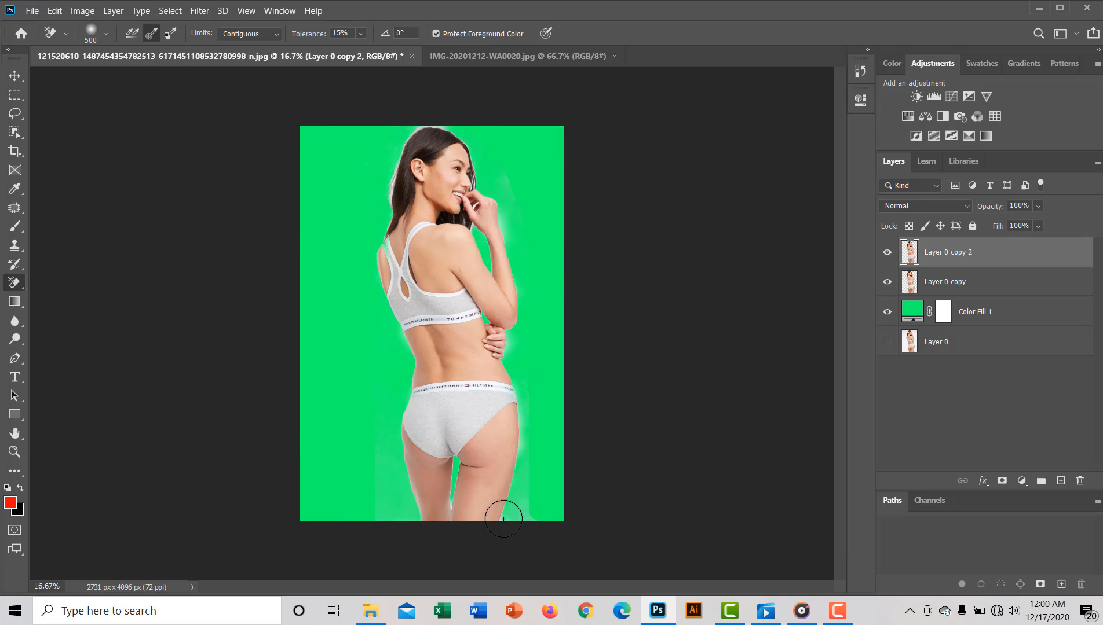
mouse_move(503, 519)
mouse_down()
mouse_move(445, 509)
mouse_move(451, 487)
mouse_move(450, 512)
mouse_up()
click(23, 81)
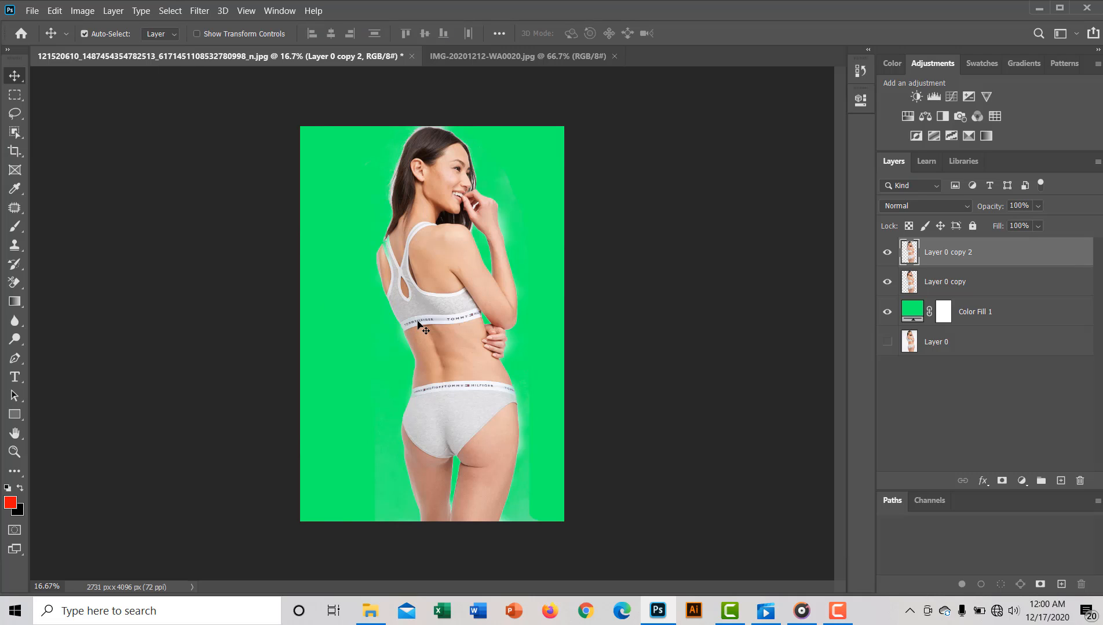
key(alt)
drag(388, 320, 331, 389)
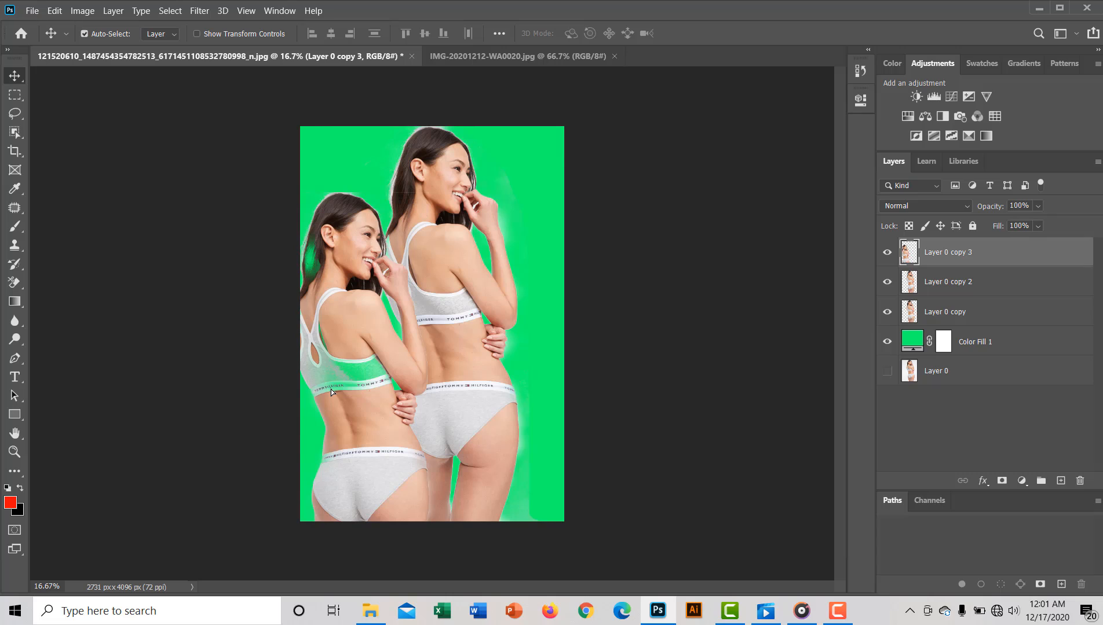
key(ctrl+z)
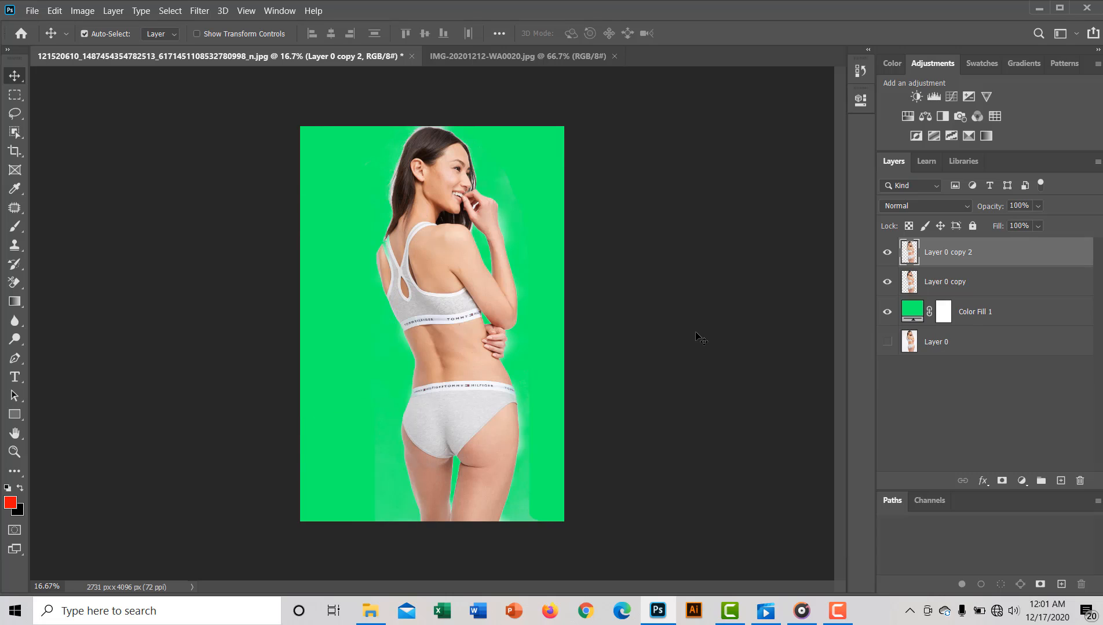
Step: Compare the cutout with Layer 0 copy 2 hidden and shown, and delete that duplicate layer
click(887, 253)
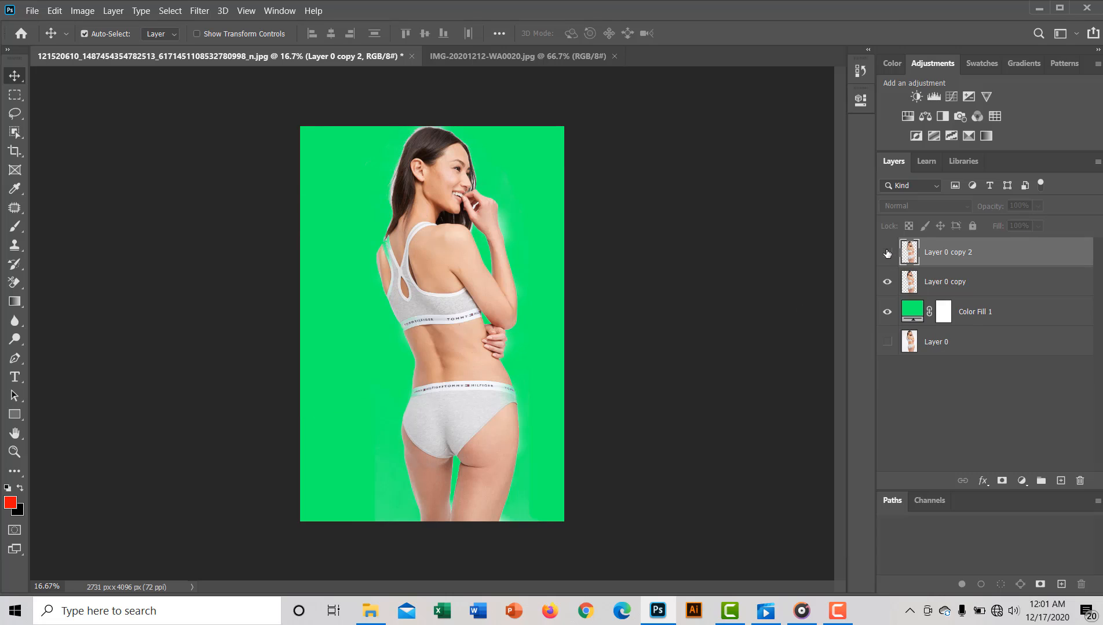
click(886, 253)
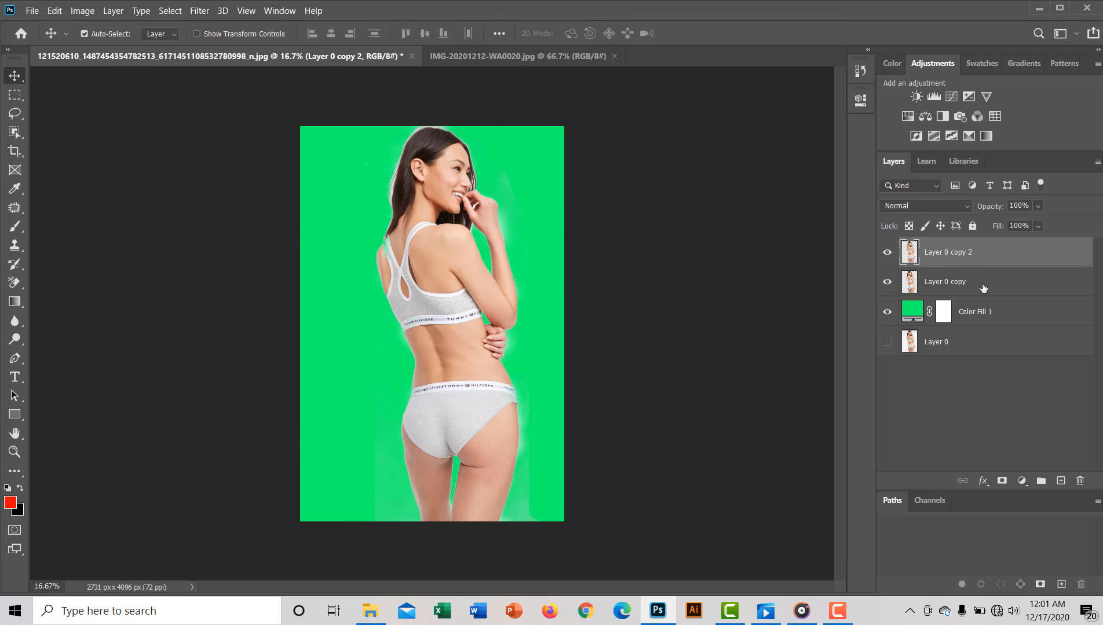
key(Delete)
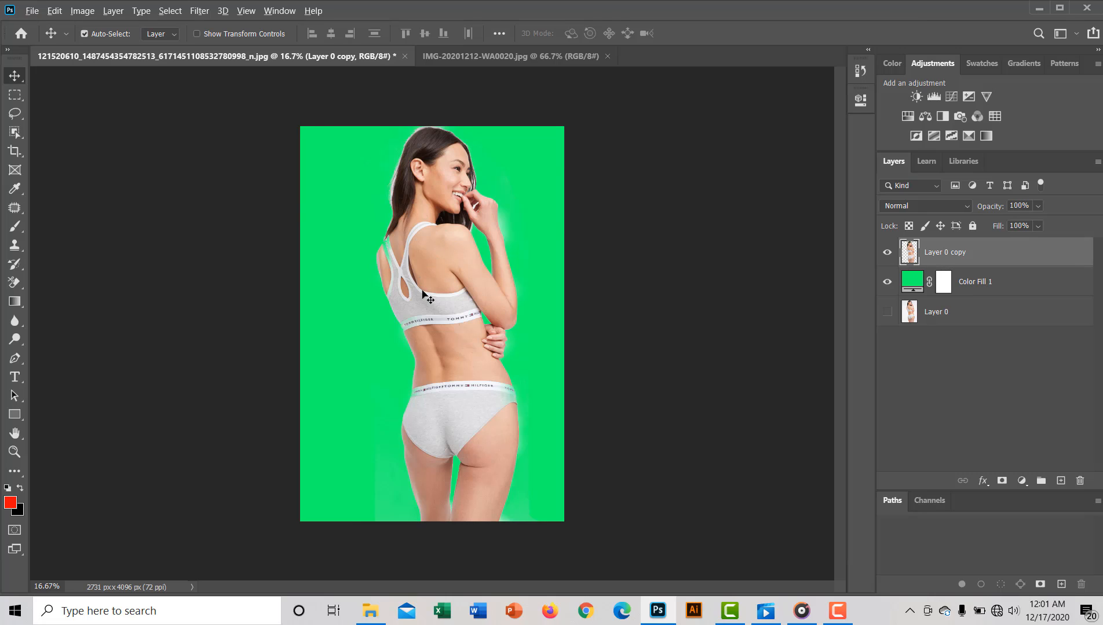
Step: Copy the woman's cutout horizontally to the left and shift the original right so both figures stand side by side
drag(422, 296, 344, 296)
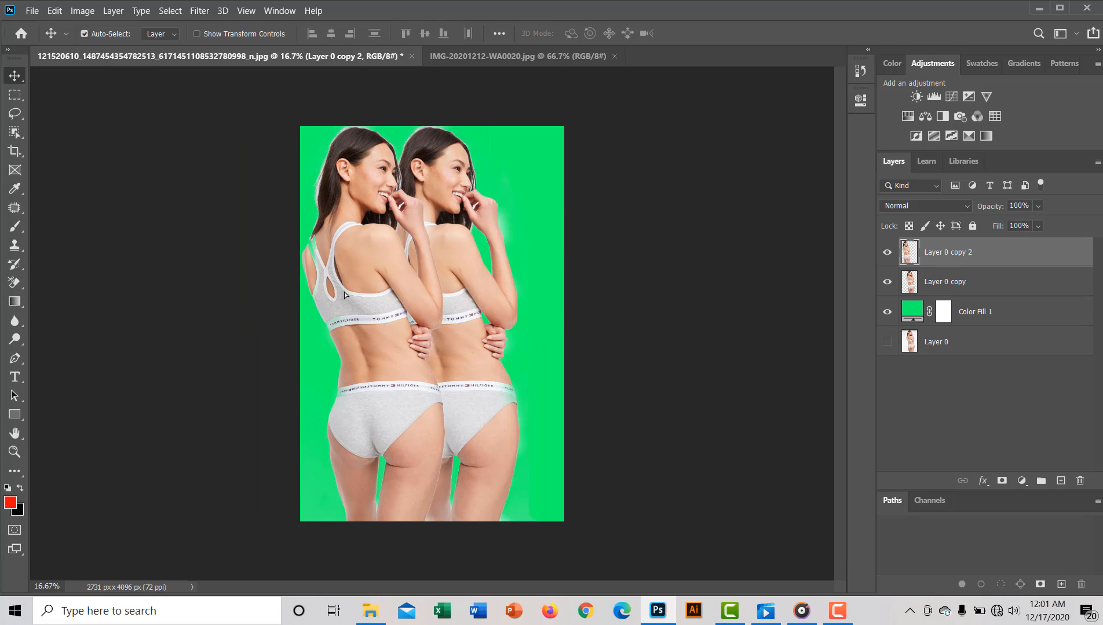
click(31, 10)
click(28, 32)
drag(475, 291, 518, 289)
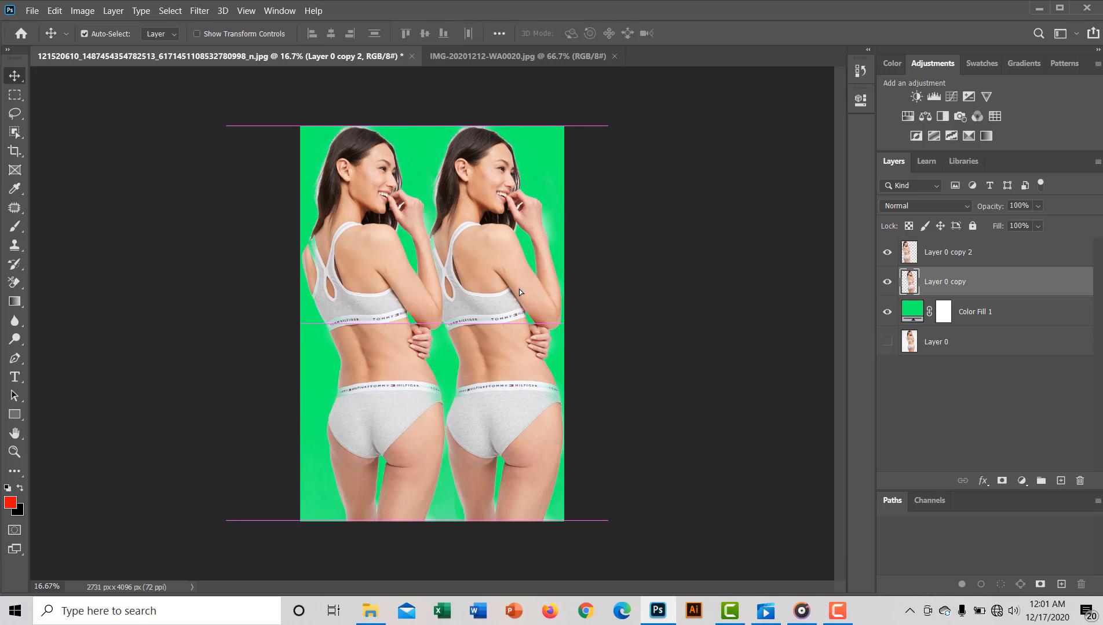
Step: Create a new 3000 x 2000 px document at 300 pixels/inch in RGB Color
key(ctrl+n)
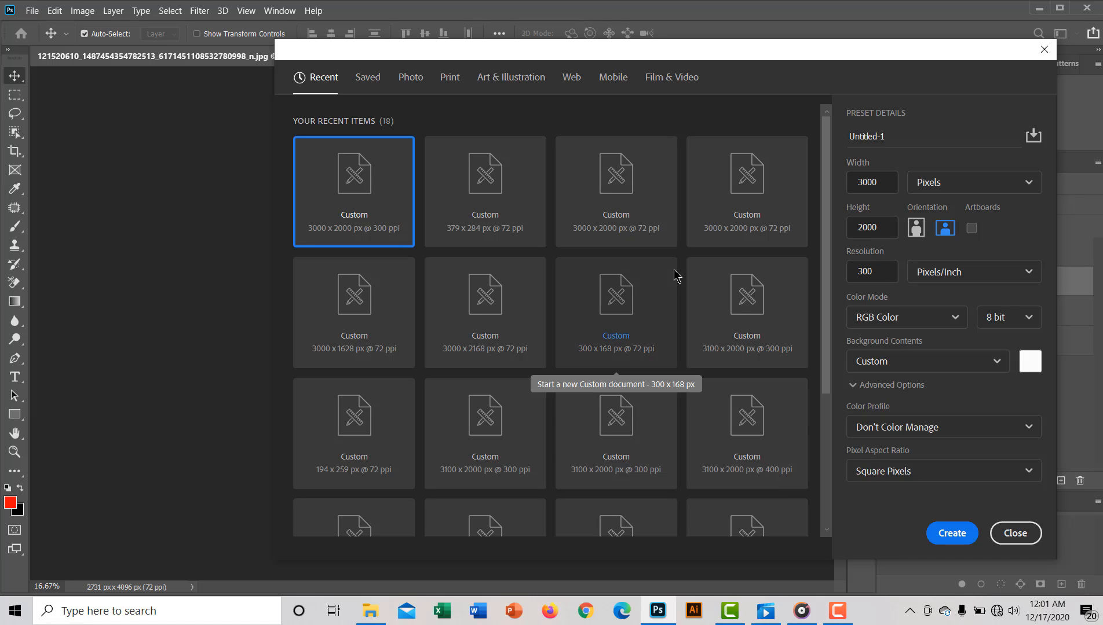
click(938, 526)
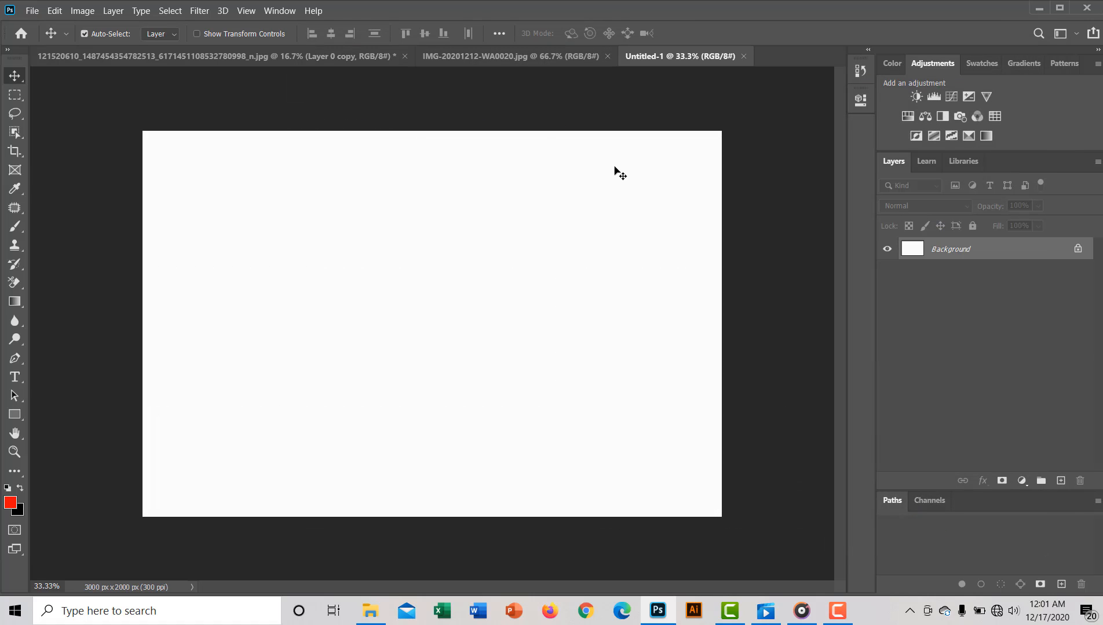
Step: Try the Background Eraser on the white window lattice and the man's hair in IMG-20201212-WA0020.jpg, undoing all of its strokes
click(510, 61)
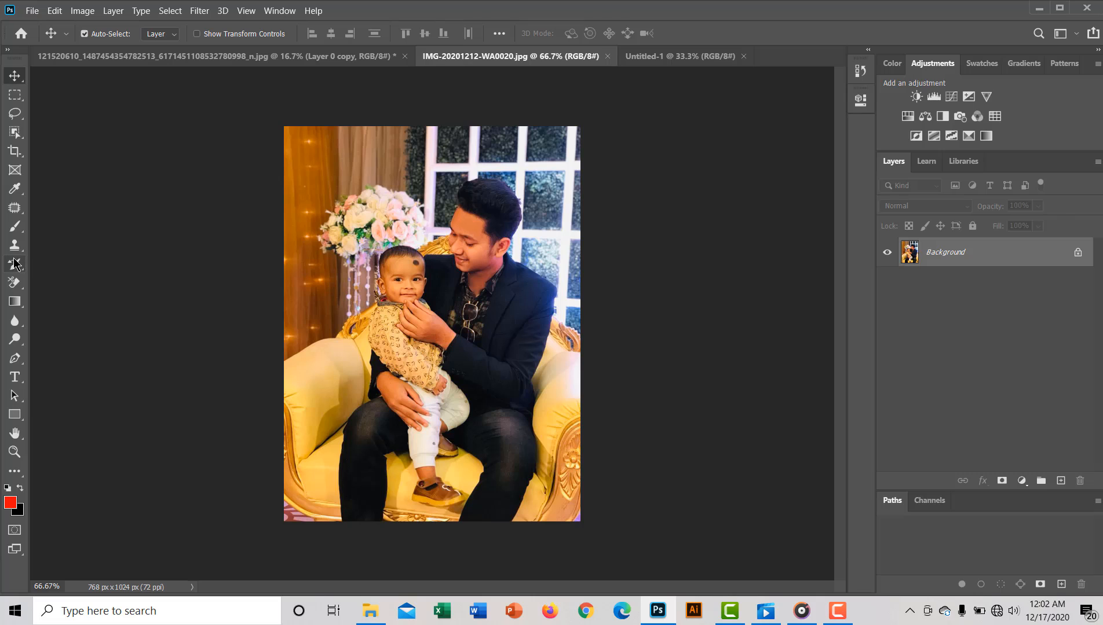
click(16, 284)
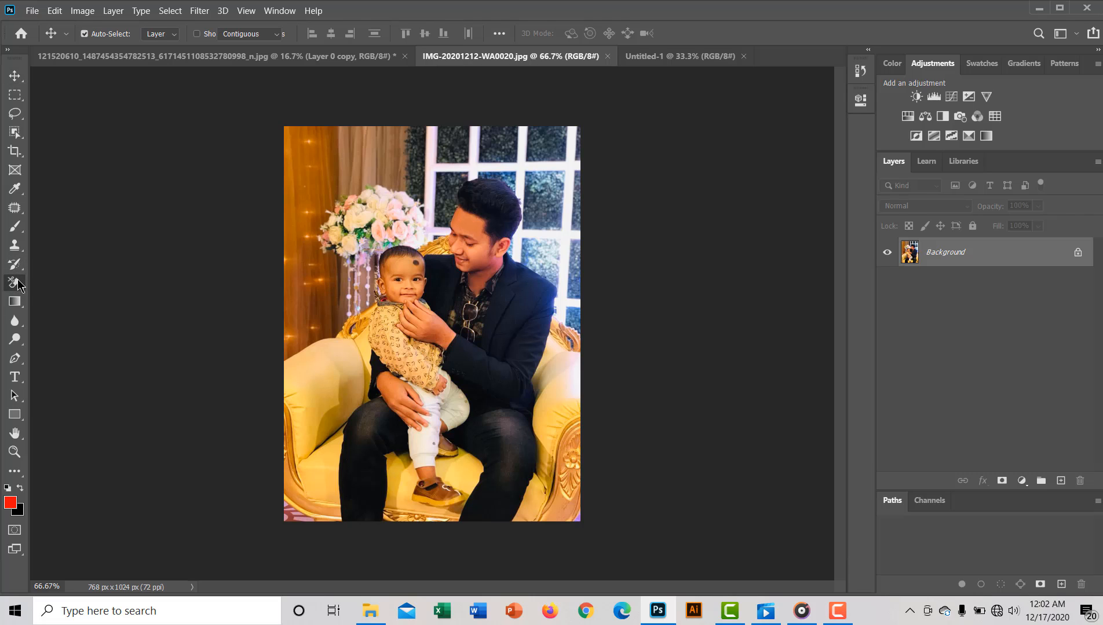
mouse_move(429, 146)
mouse_down()
mouse_move(433, 182)
mouse_move(466, 141)
mouse_move(491, 169)
mouse_move(548, 183)
mouse_move(520, 276)
mouse_move(580, 268)
mouse_move(581, 252)
mouse_move(574, 316)
mouse_up()
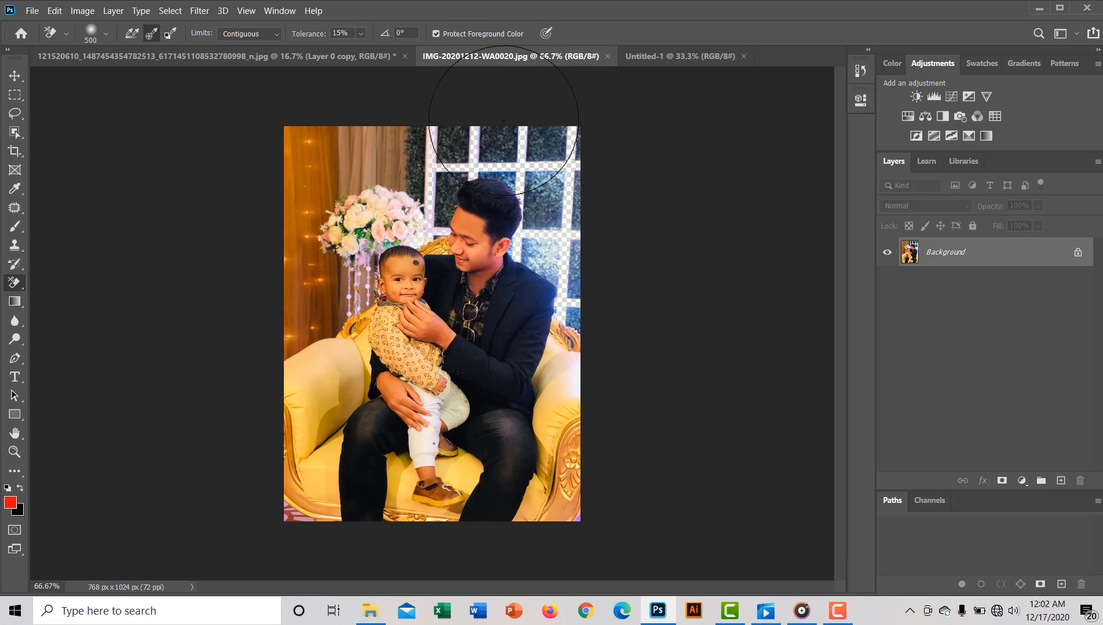
click(515, 142)
click(497, 203)
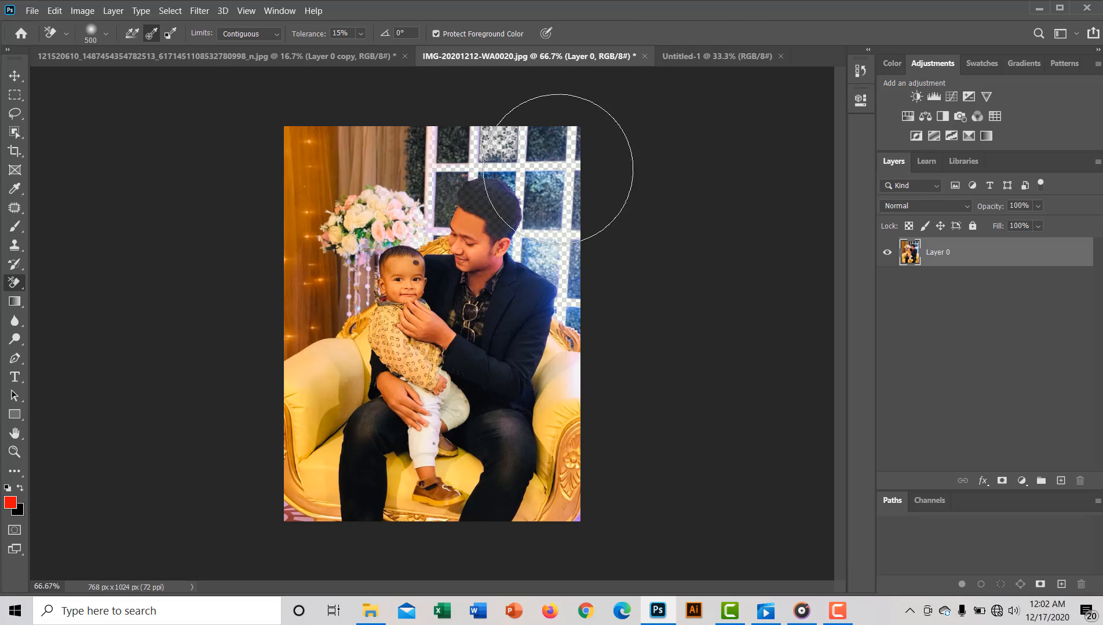
click(494, 214)
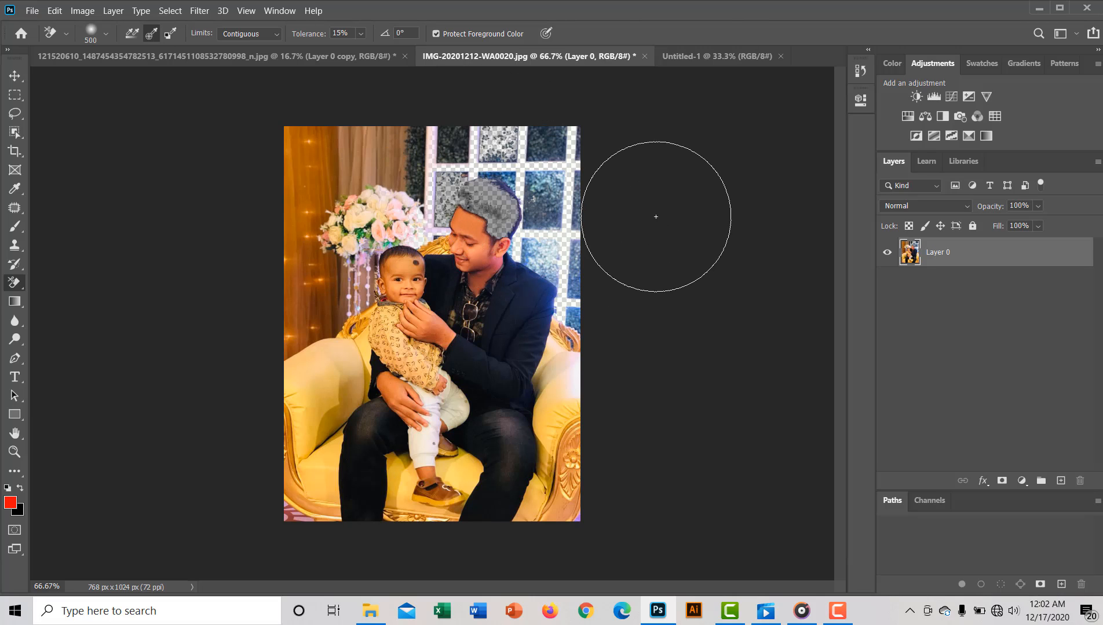
key(ctrl+z)
key(ctrl+z)
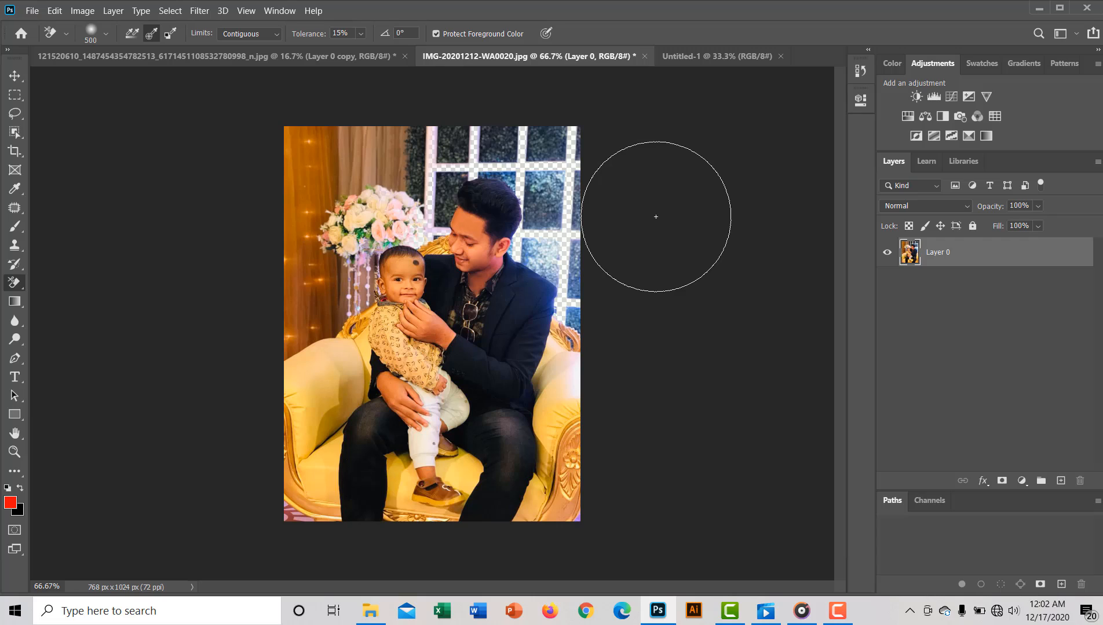
key(ctrl+z)
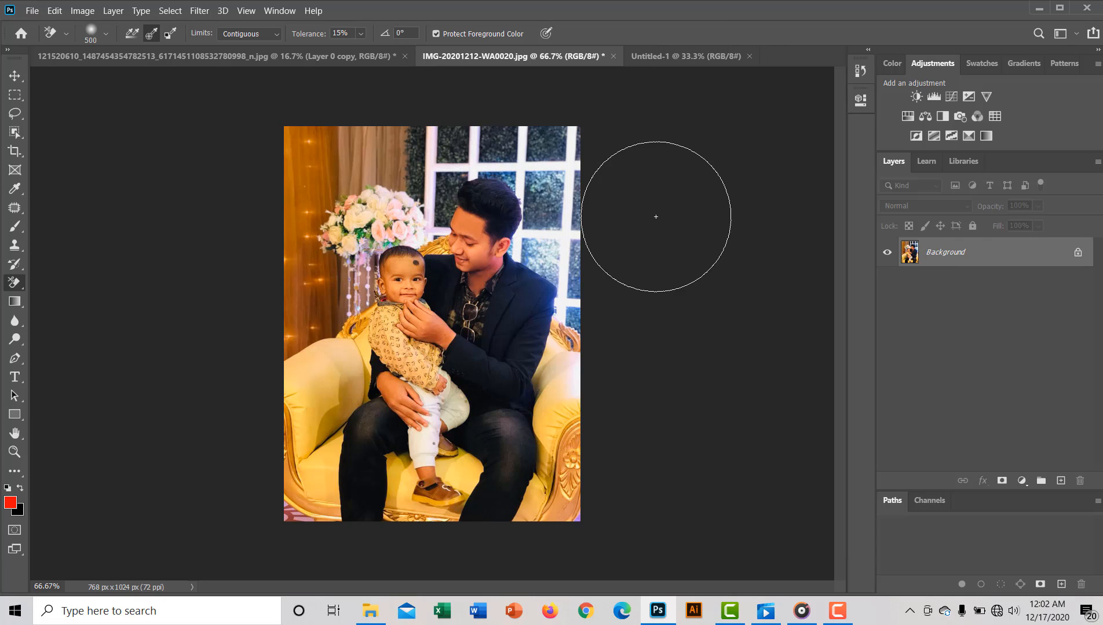
Step: Unlock the Background layer in the Untitled-1 document and hide it
click(644, 62)
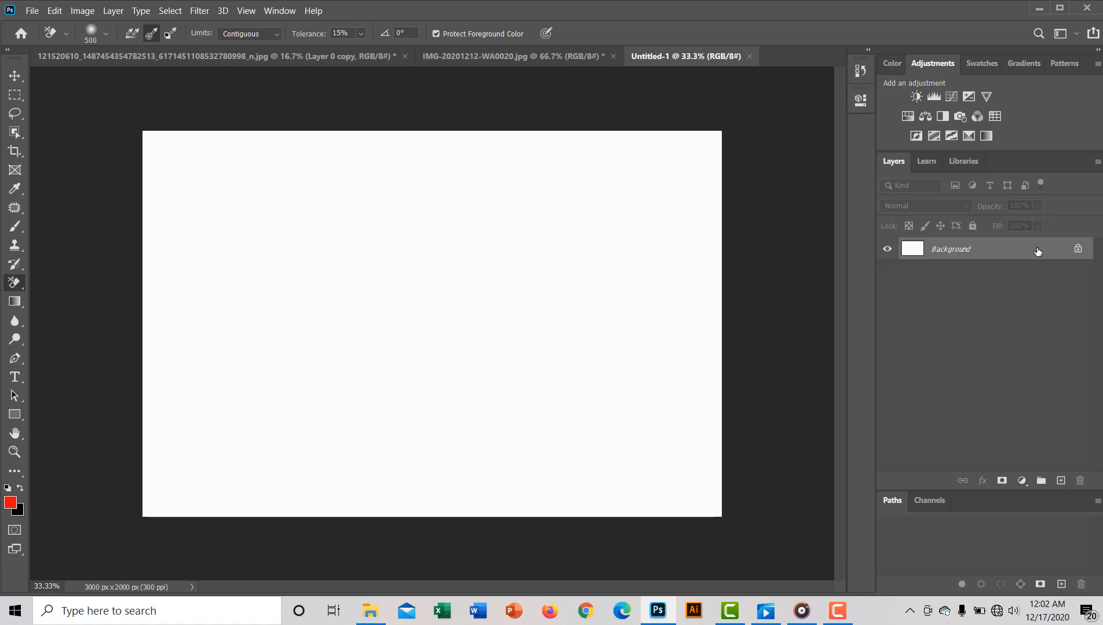
click(1075, 249)
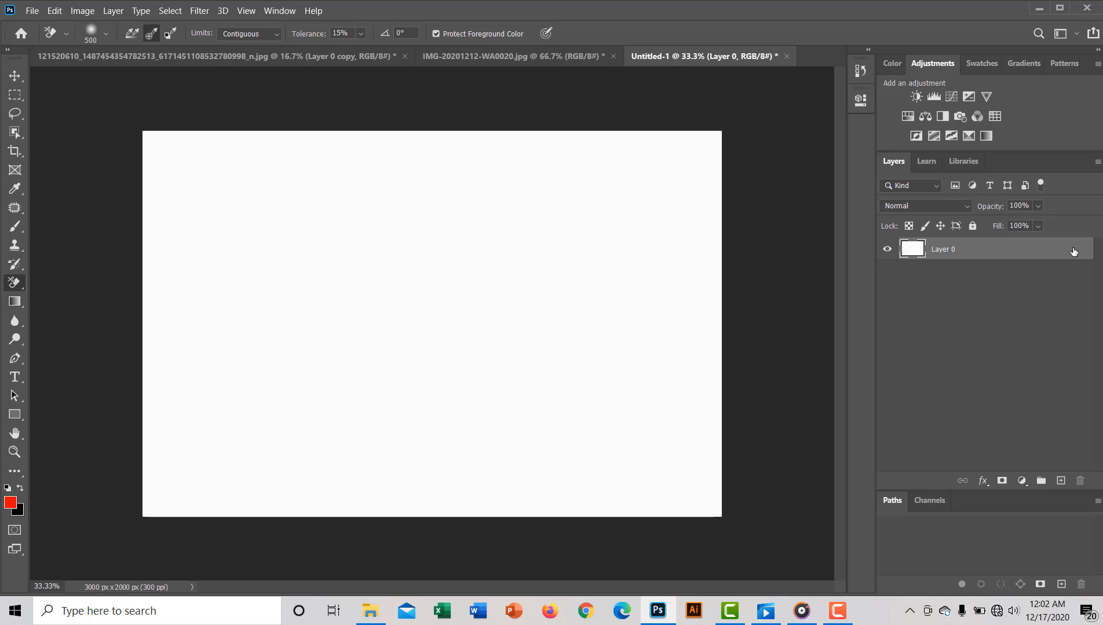
click(887, 249)
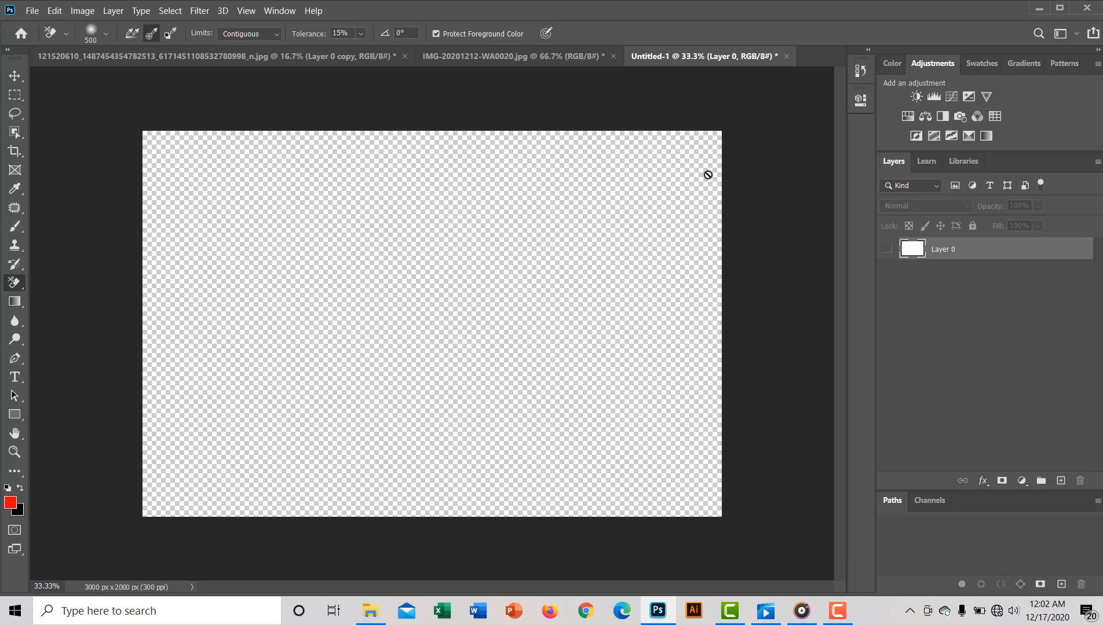
Step: Select the right half of the canvas with the Rectangular Marquee
click(15, 95)
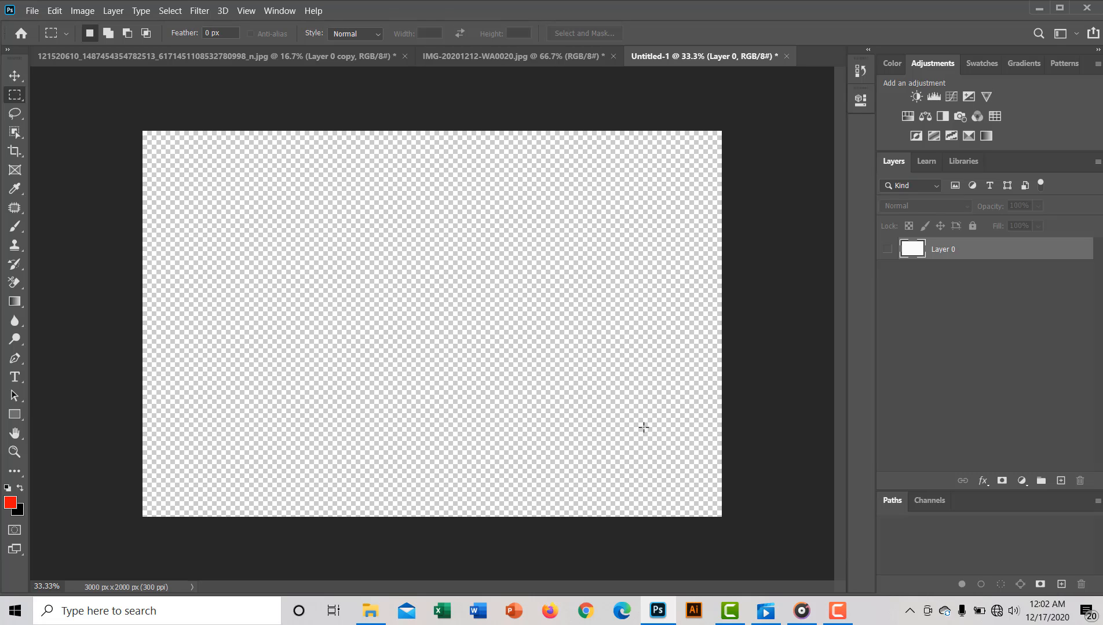
drag(644, 427, 579, 470)
drag(729, 524, 431, 97)
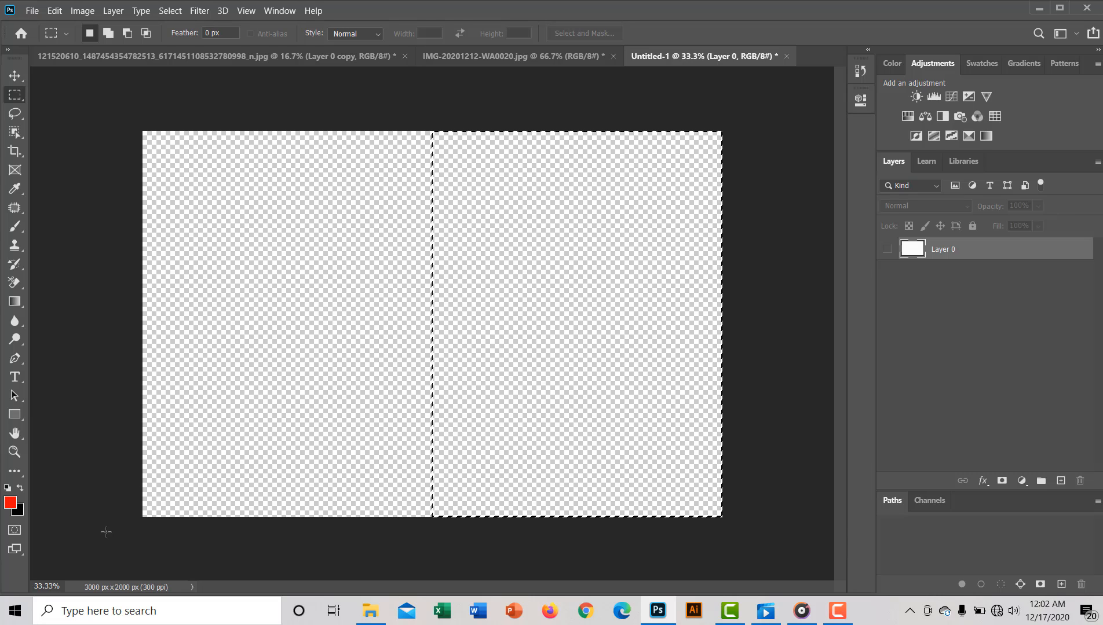
Step: Set the foreground colour to bright green #00f917
click(12, 505)
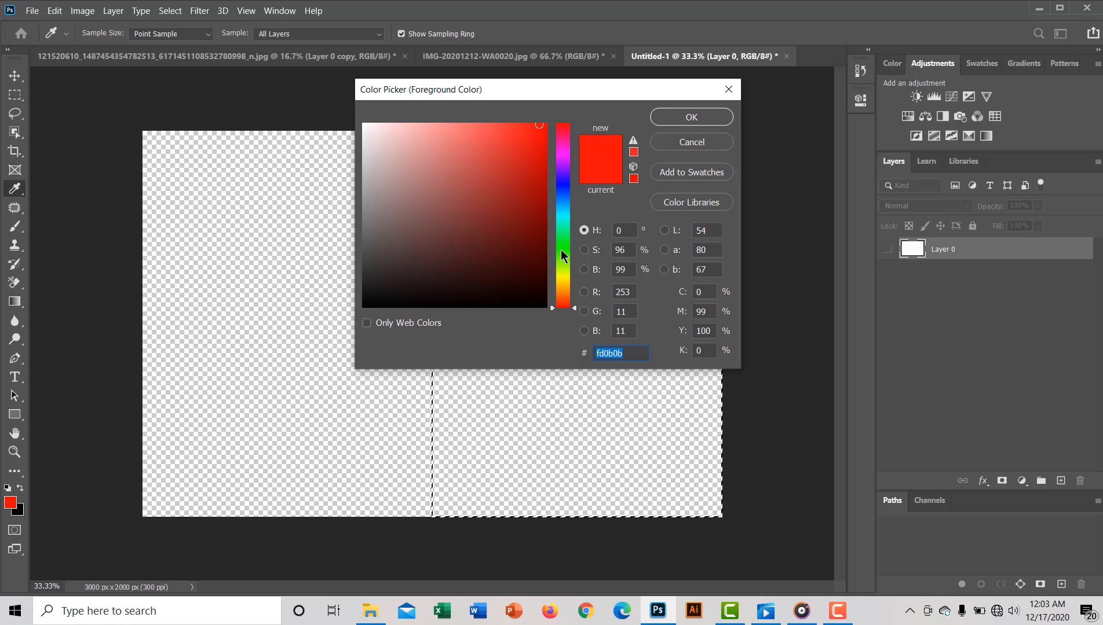
click(561, 244)
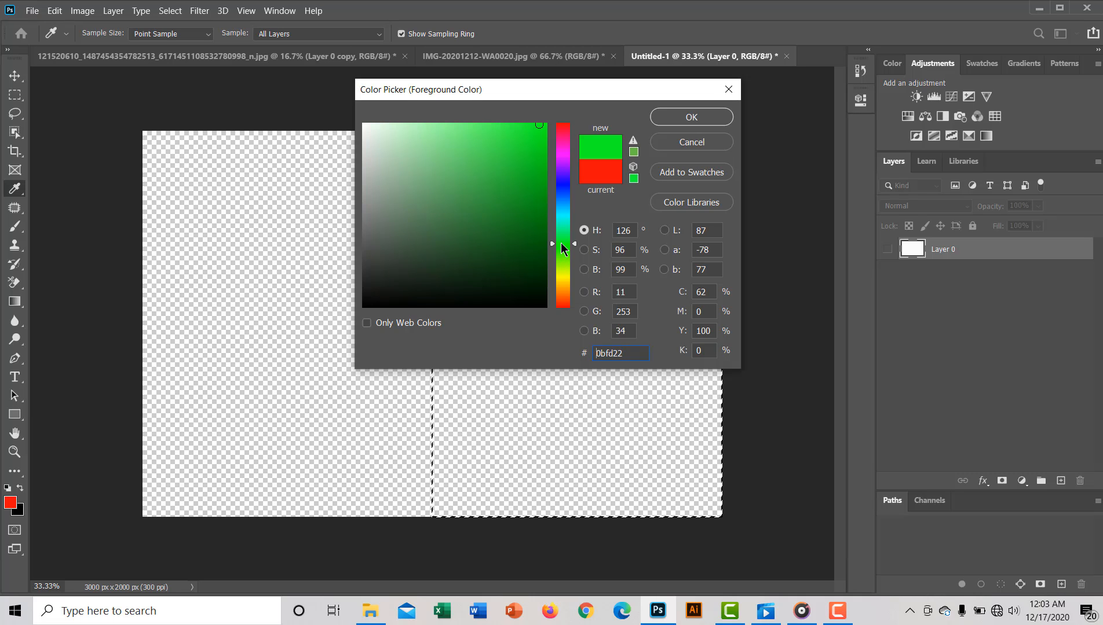
click(545, 125)
click(548, 127)
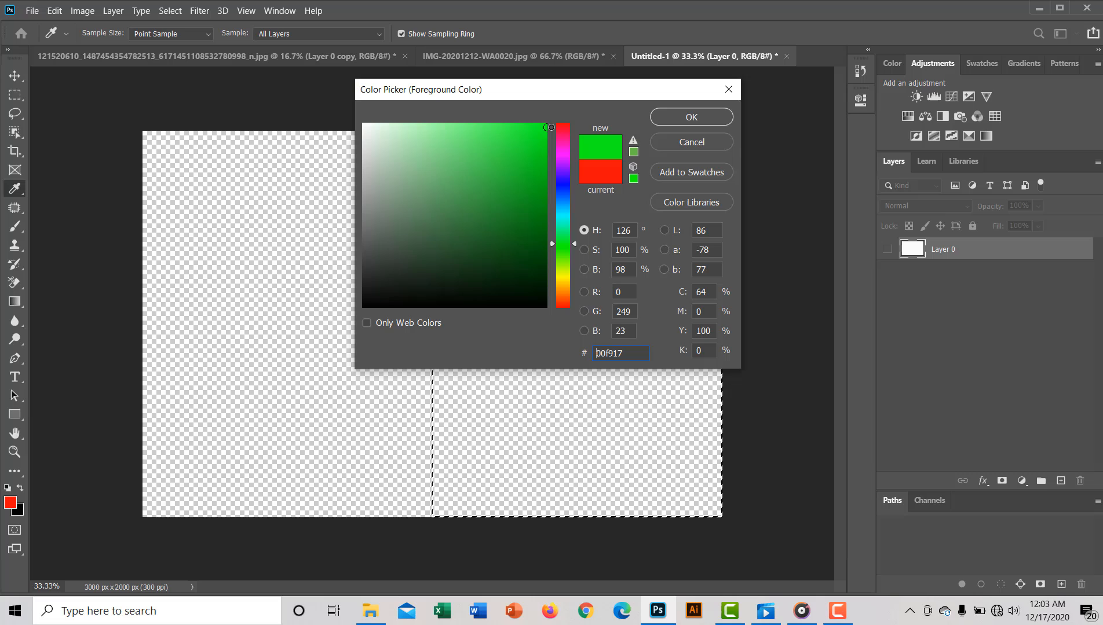
click(674, 119)
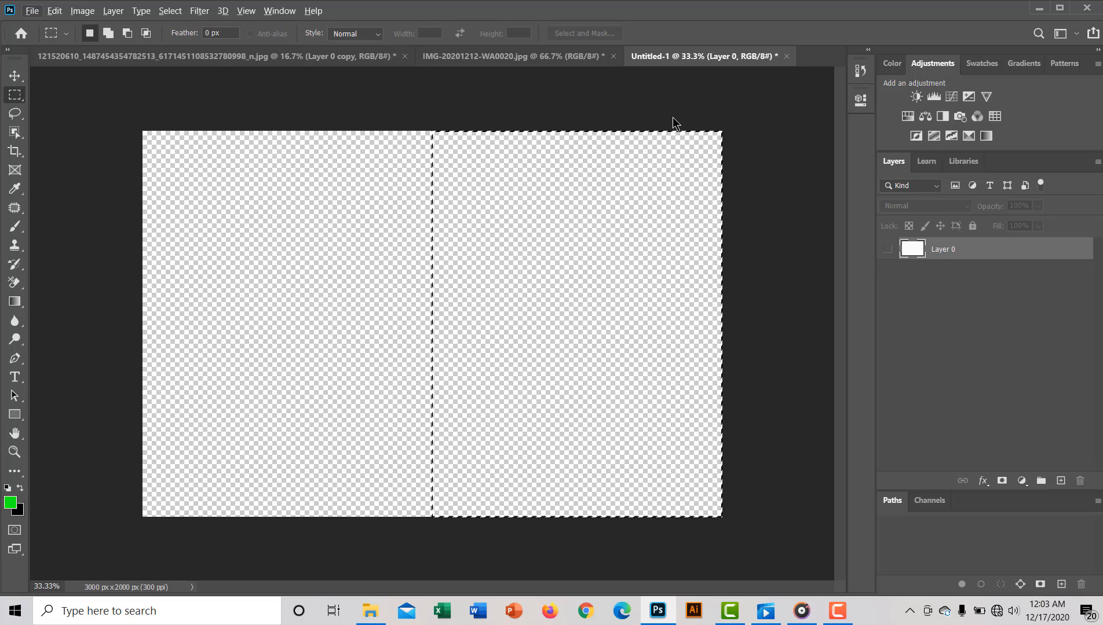
Step: Copy the selected right half of the hidden Layer 0 onto a new layer
key(alt+BackSpace)
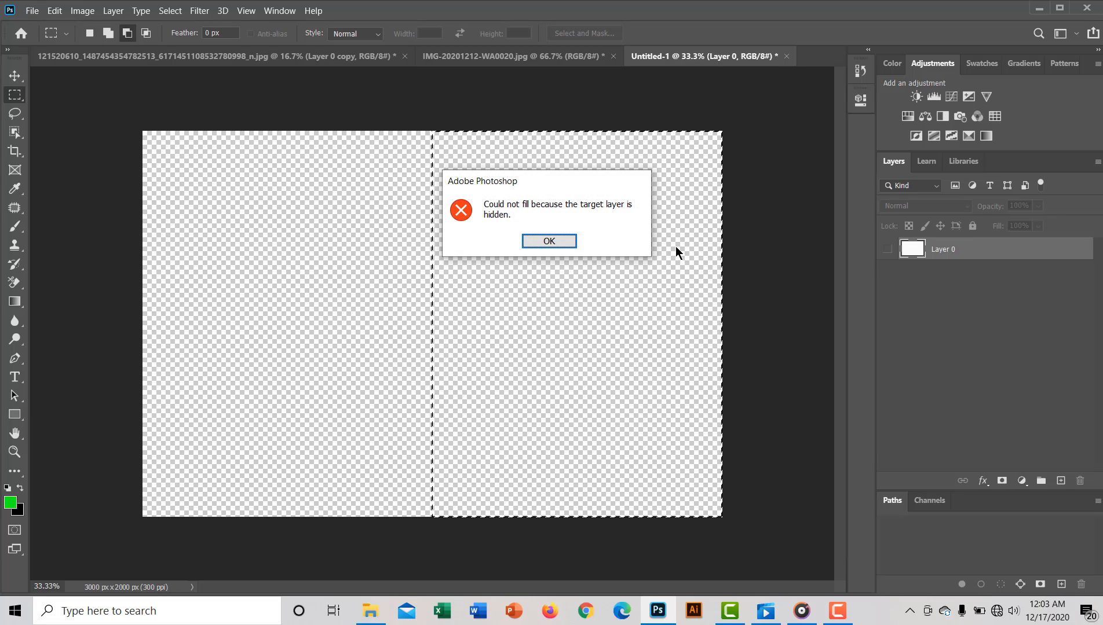
click(566, 242)
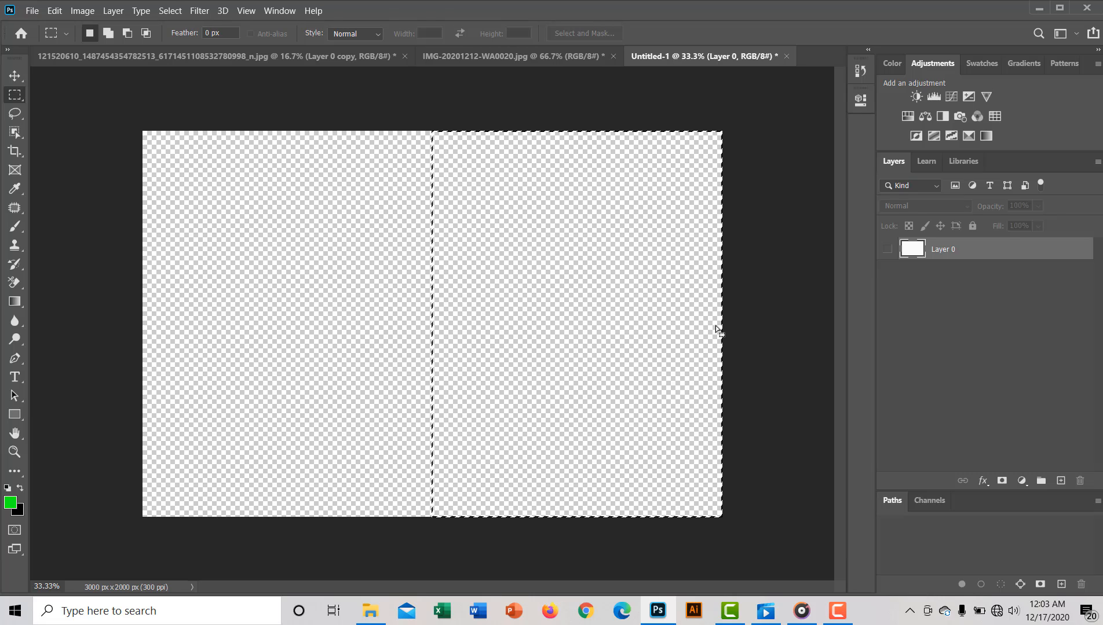
key(ctrl+j)
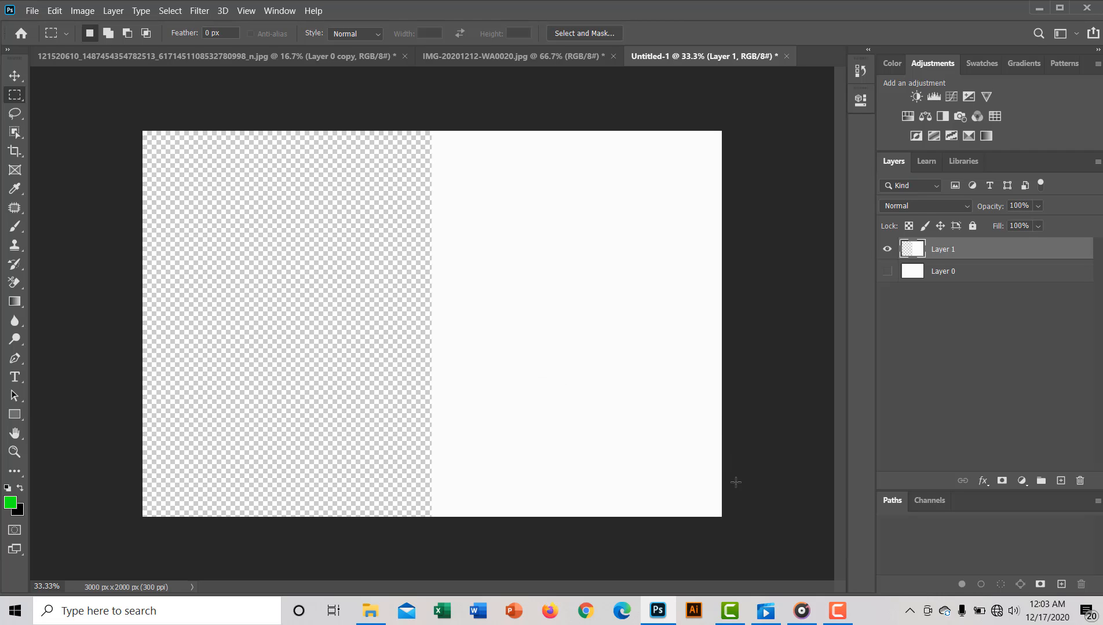
Step: Select the white right half on Layer 1, fill it with the green foreground colour and deselect
drag(737, 520, 431, 99)
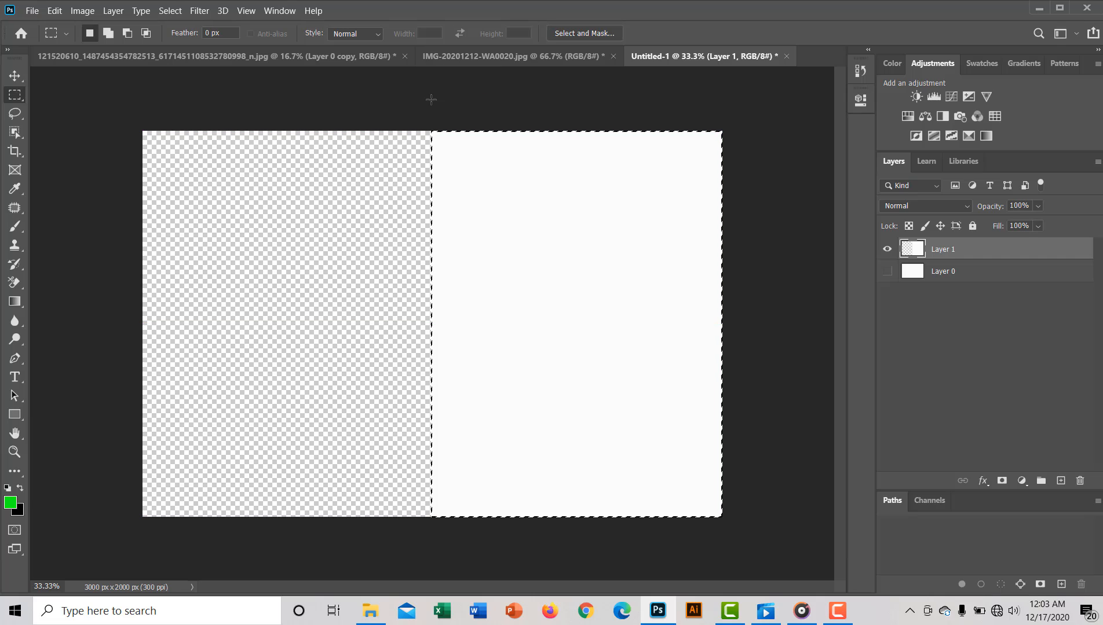
key(alt+BackSpace)
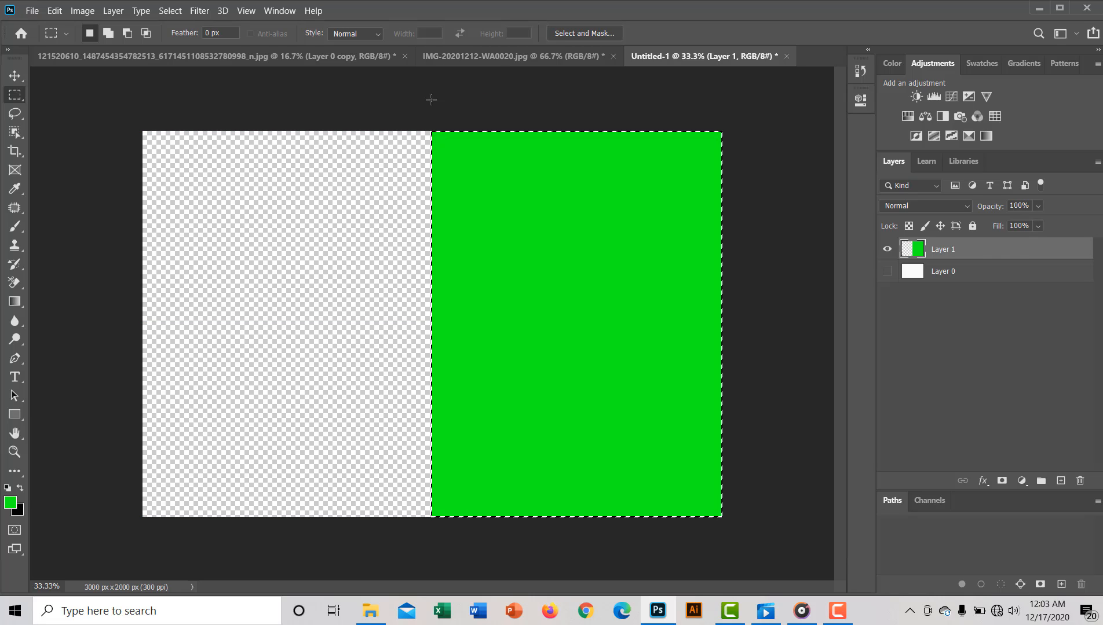
key(ctrl+d)
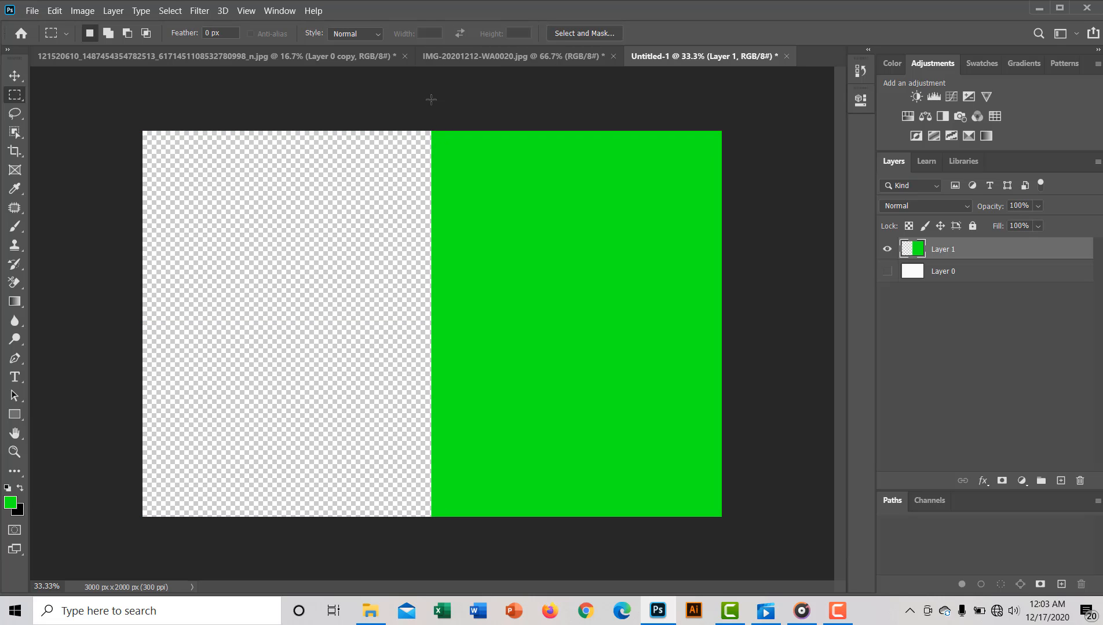
Step: Bring the left-hand woman's cutout from the two-figure photo document into the Untitled-1 document
click(471, 60)
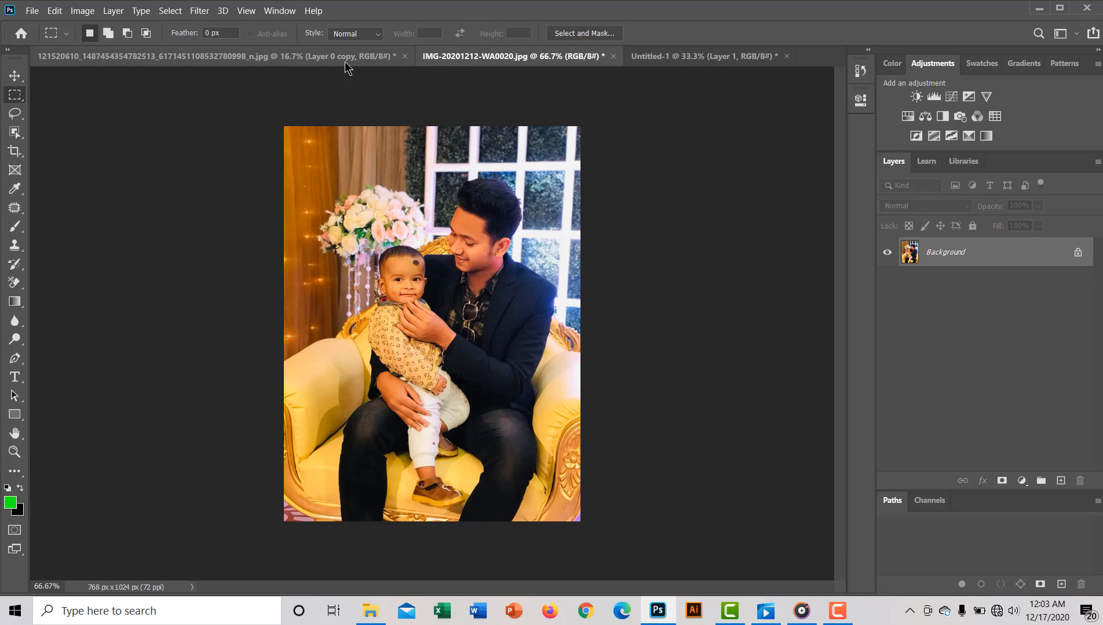
click(344, 61)
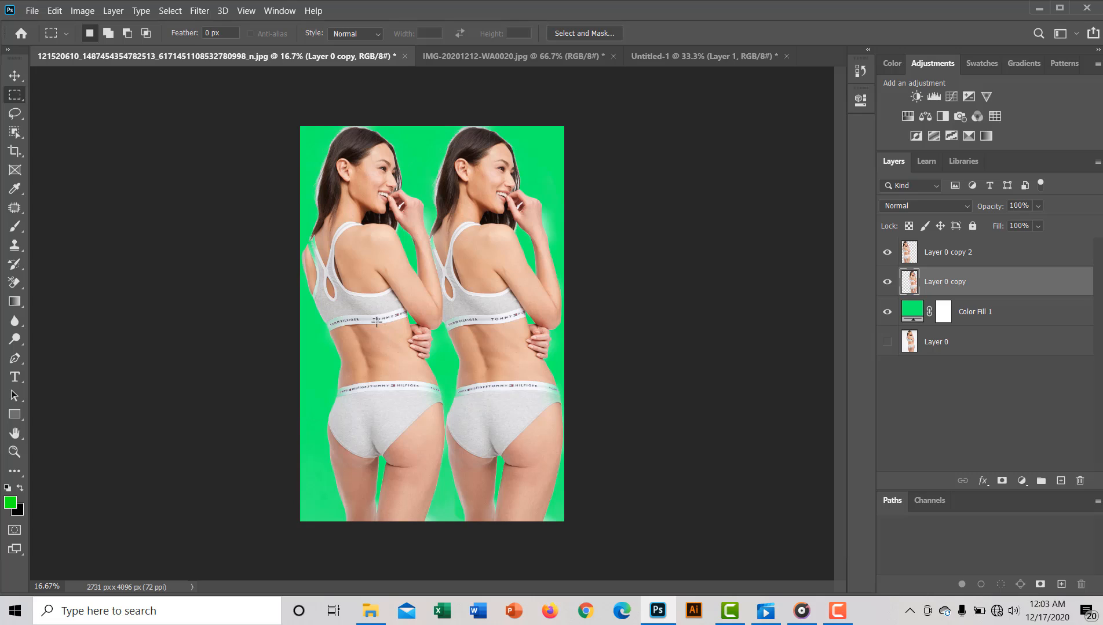
drag(374, 322, 426, 291)
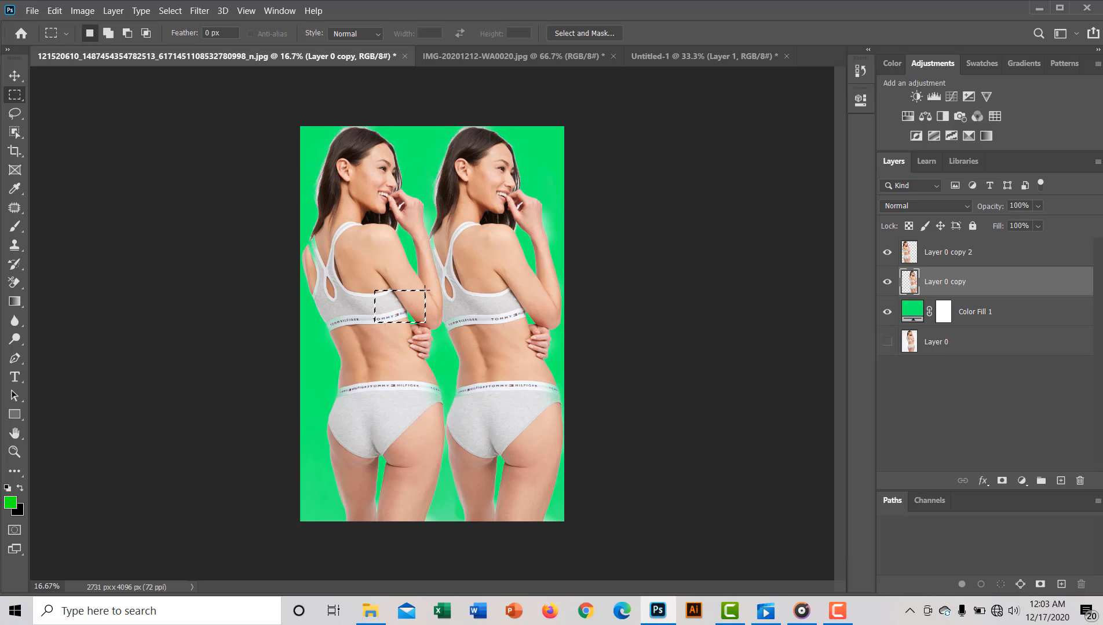
click(20, 82)
click(344, 368)
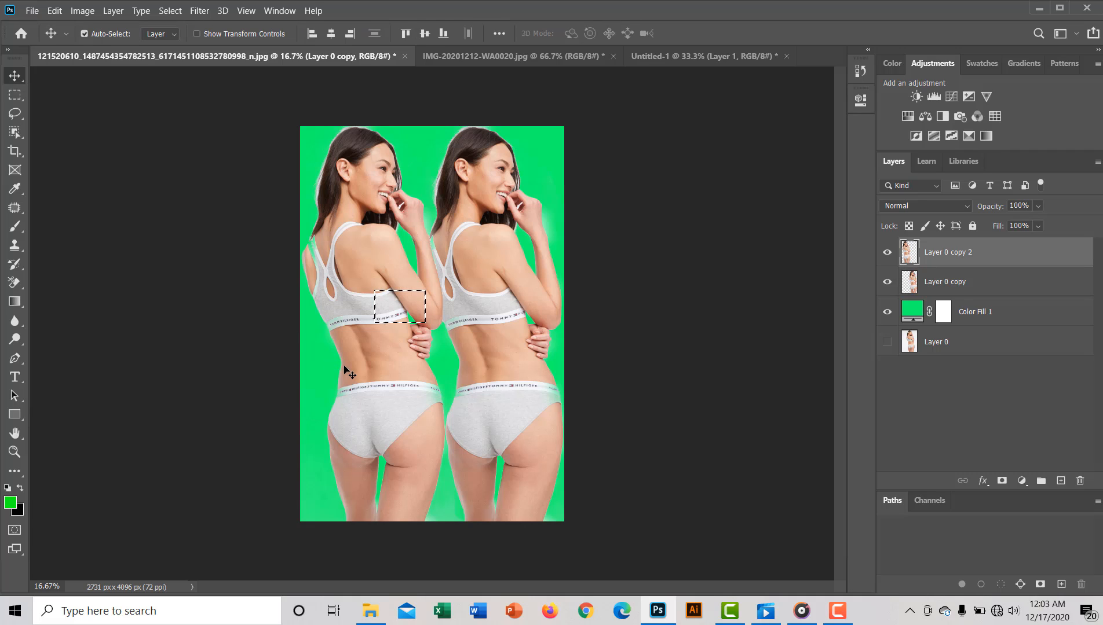
drag(360, 375, 474, 256)
drag(493, 313, 503, 370)
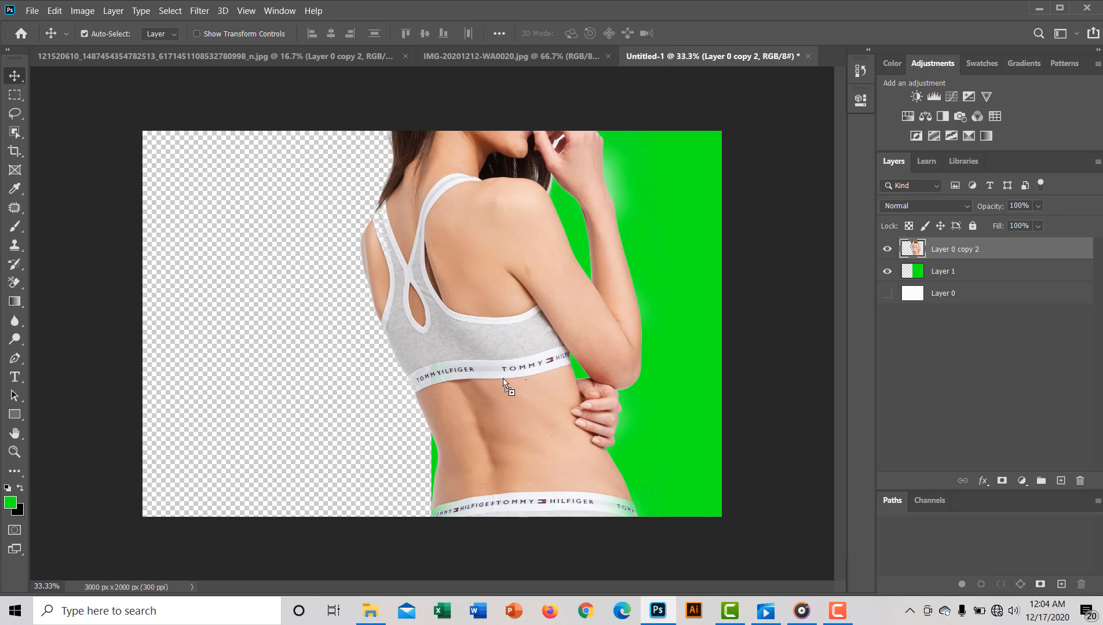
Step: Scale the woman's cutout to about 48.59% and place it on the transparent left half of the canvas
key(ctrl)
key(ctrl+t)
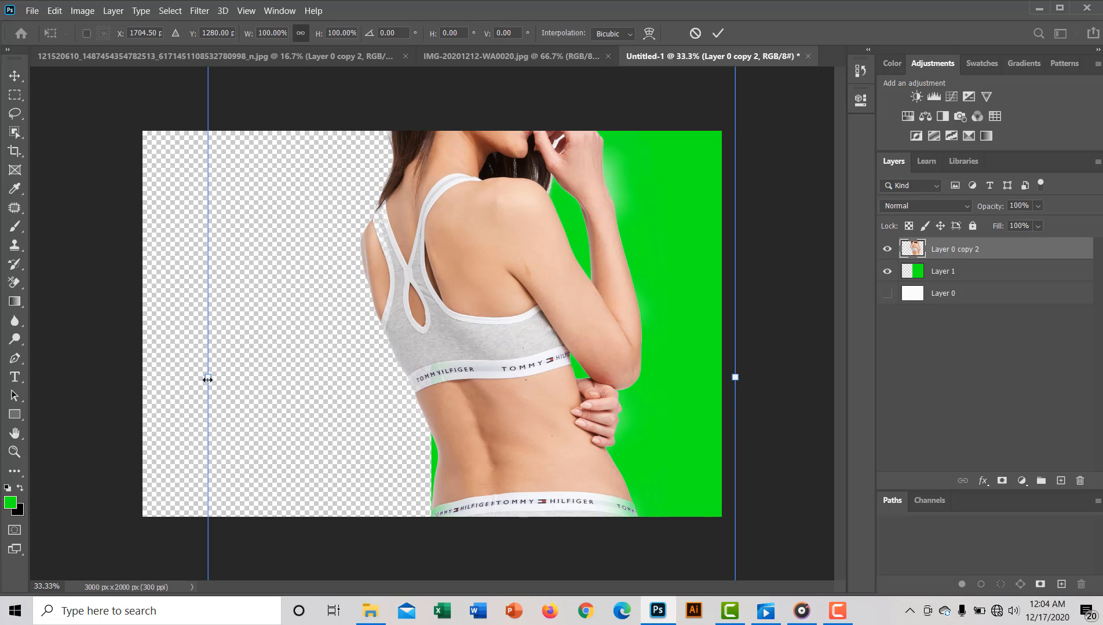
drag(207, 380, 496, 368)
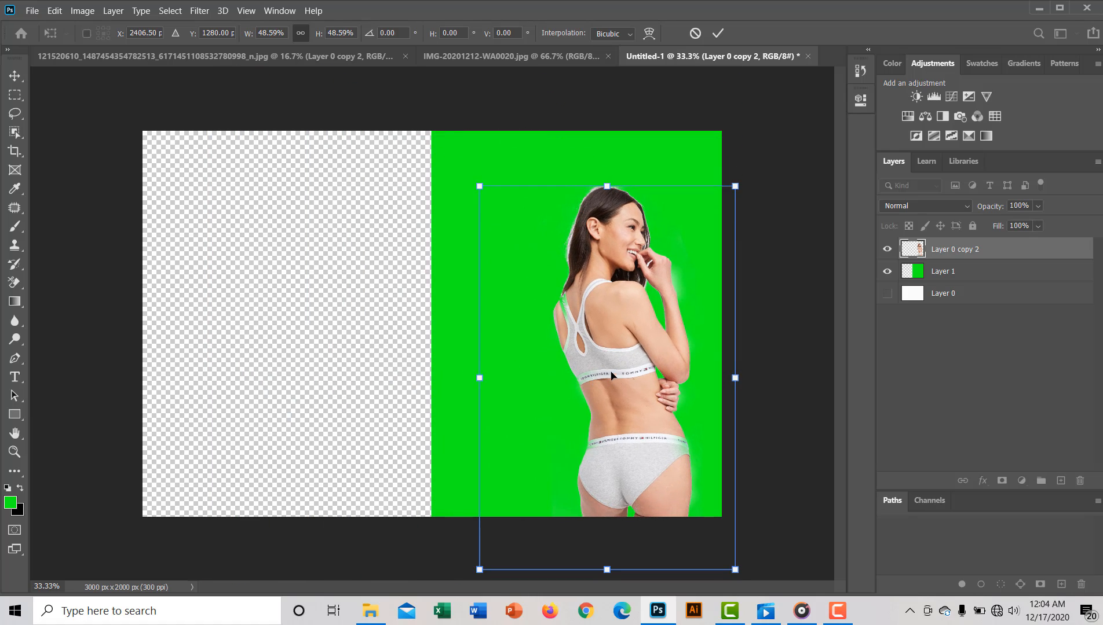
drag(611, 376, 286, 328)
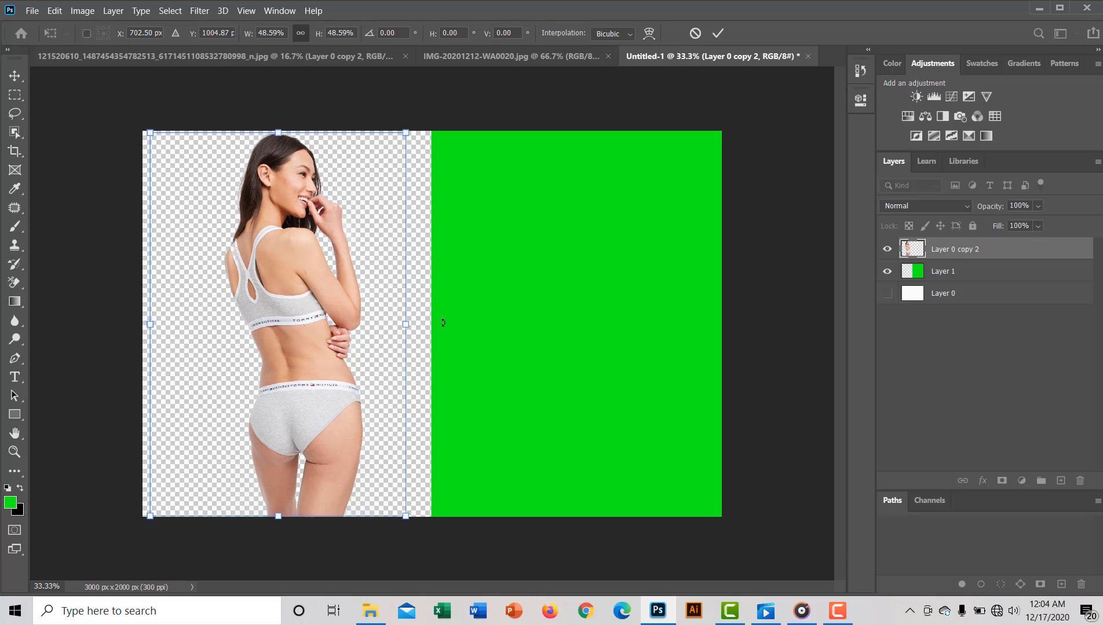
key(Return)
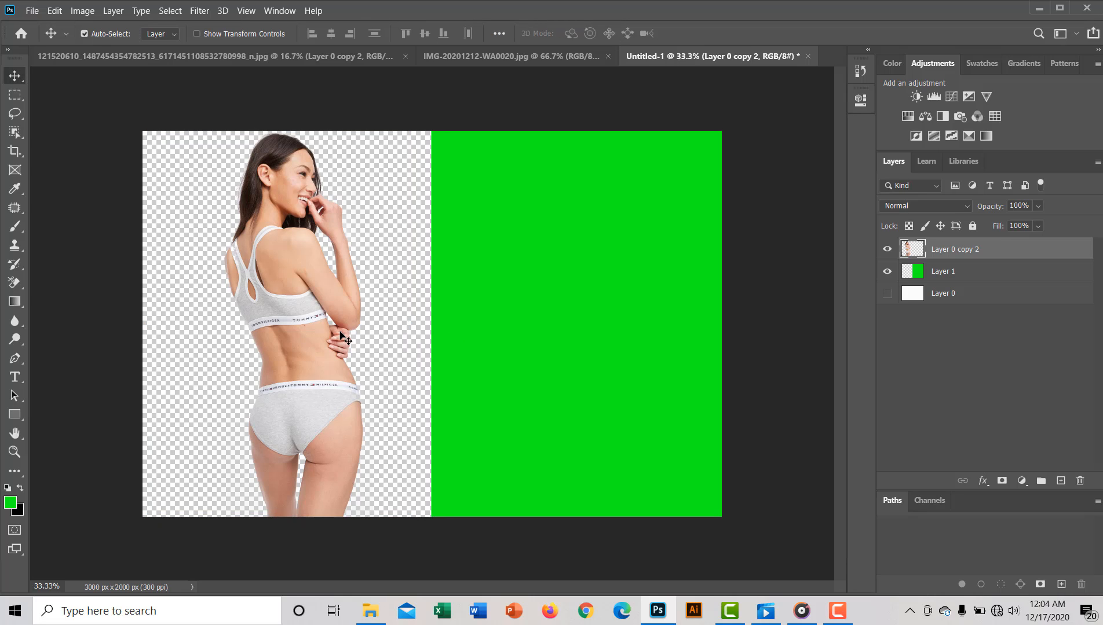
Step: Duplicate the woman's cutout horizontally onto the green right half
key(alt)
drag(359, 334, 584, 334)
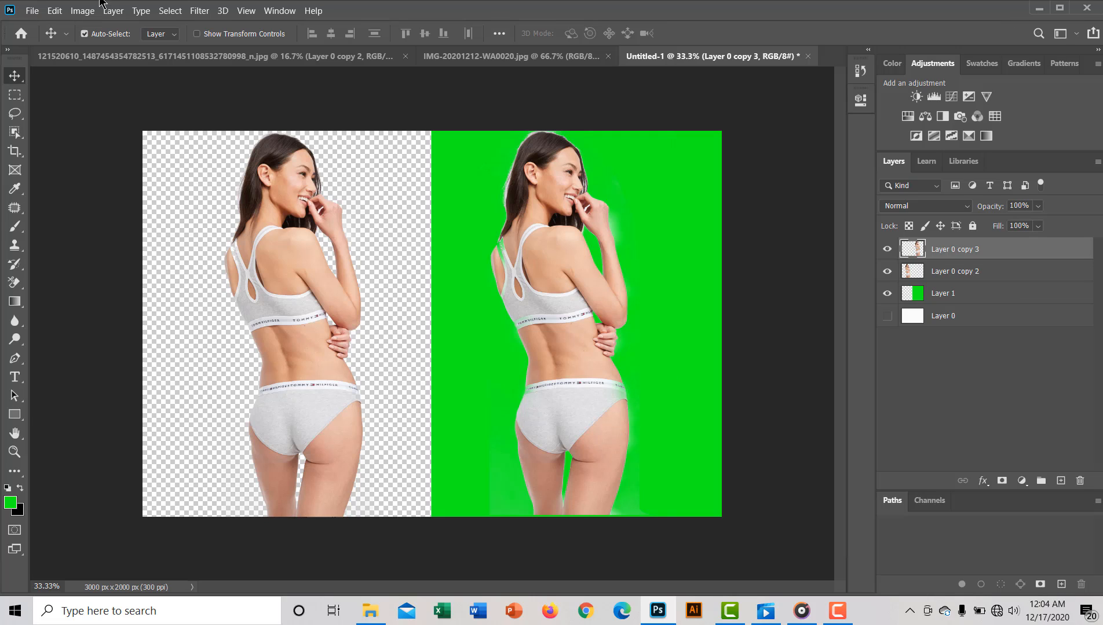
Step: Start exporting the composition as a JPG at 100% quality and 3000 x 2000 px
click(39, 12)
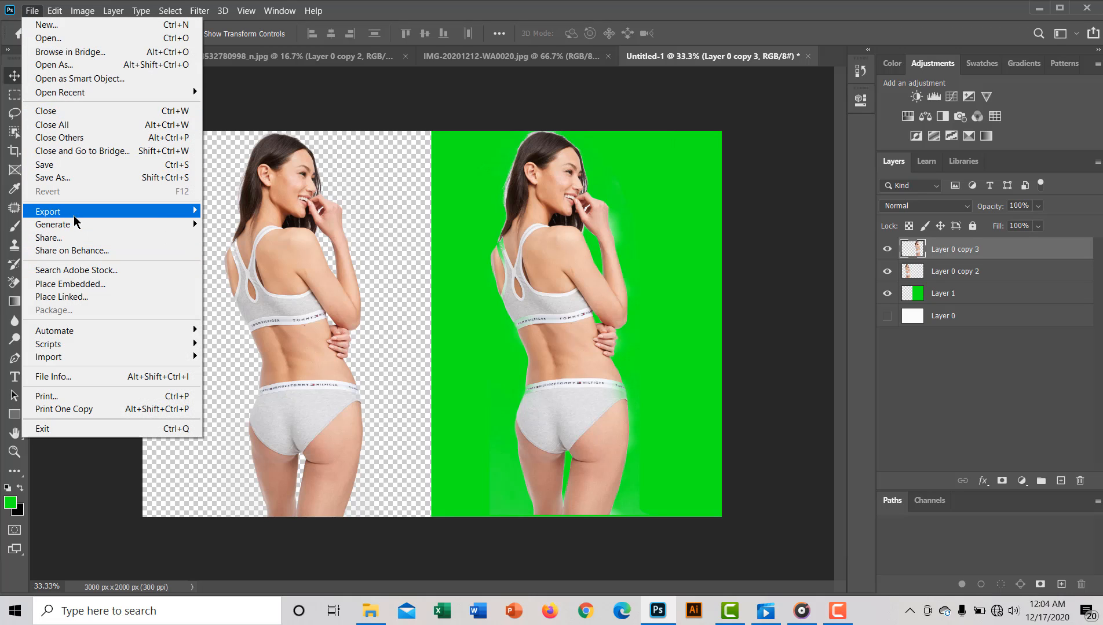
mouse_move(76, 212)
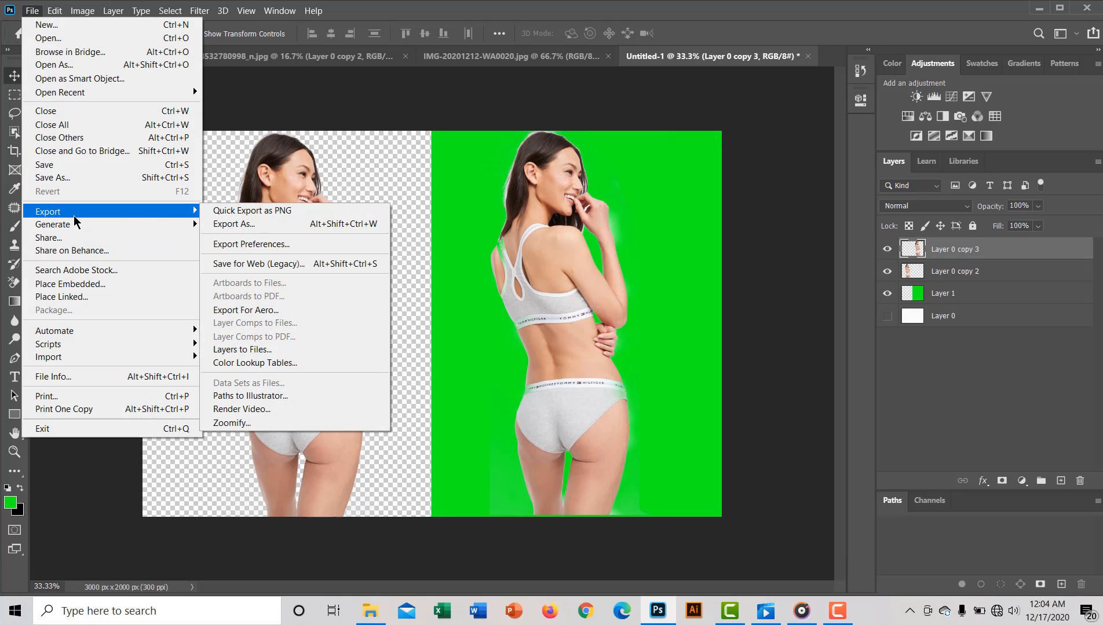
click(214, 223)
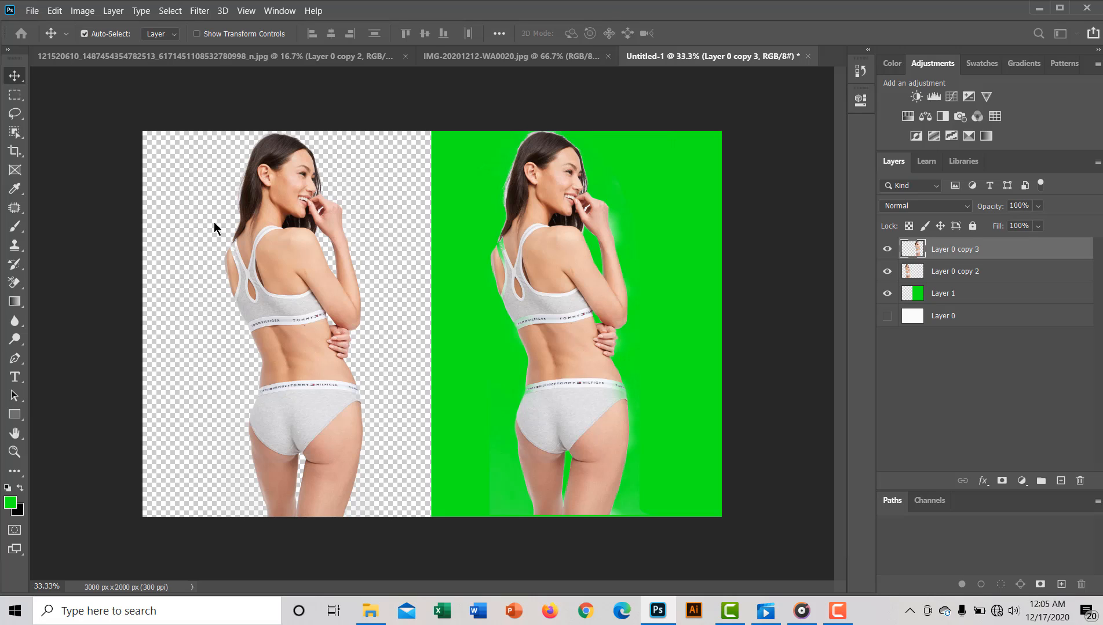
click(33, 11)
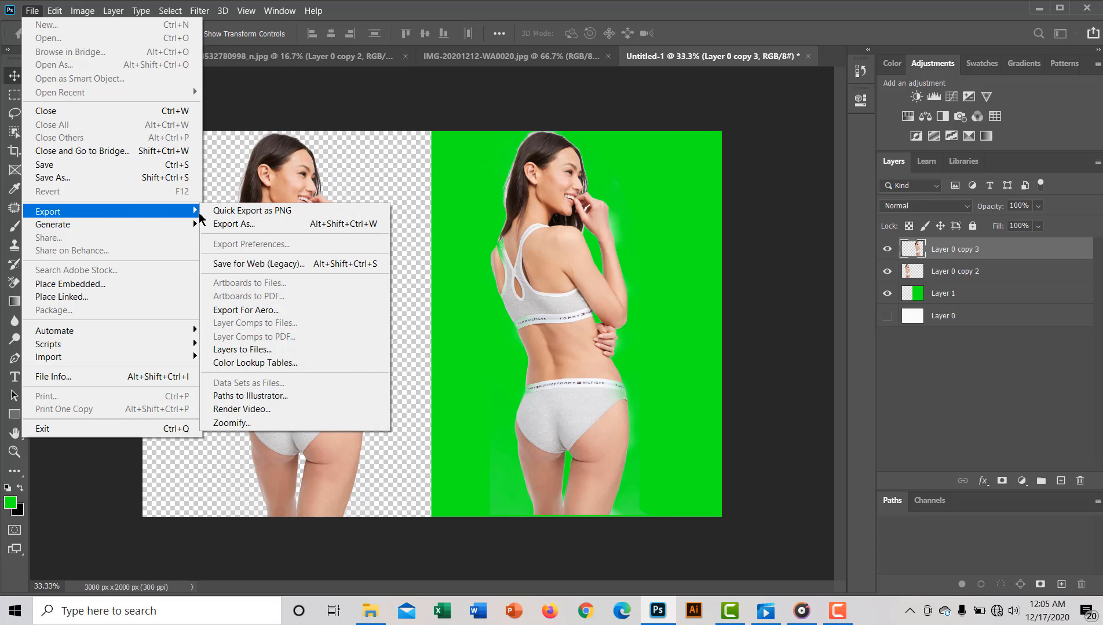
click(207, 222)
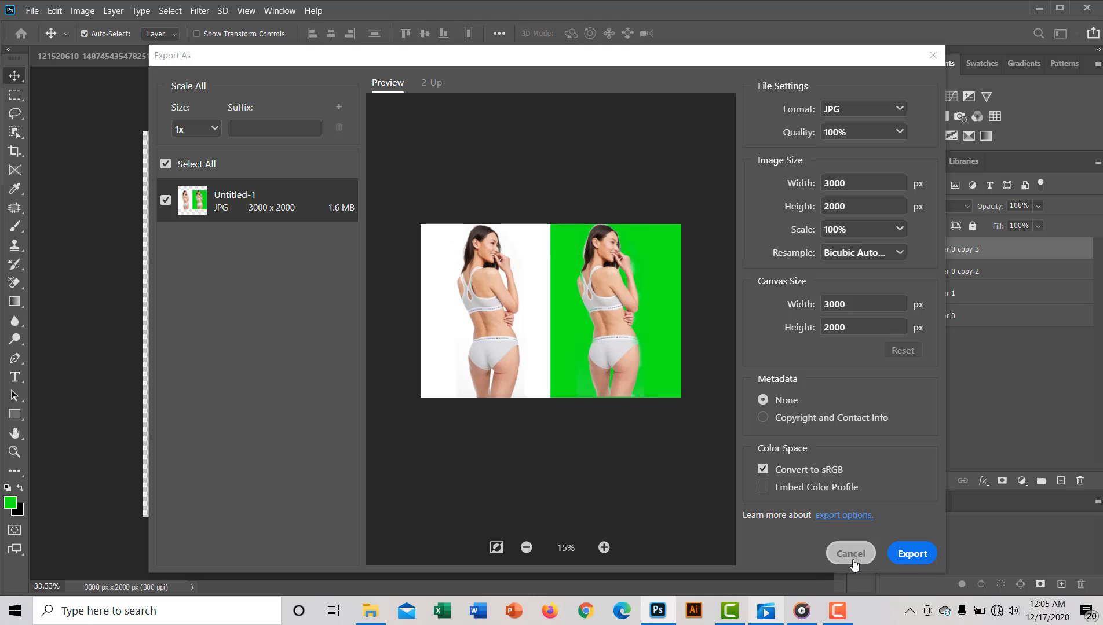
click(908, 555)
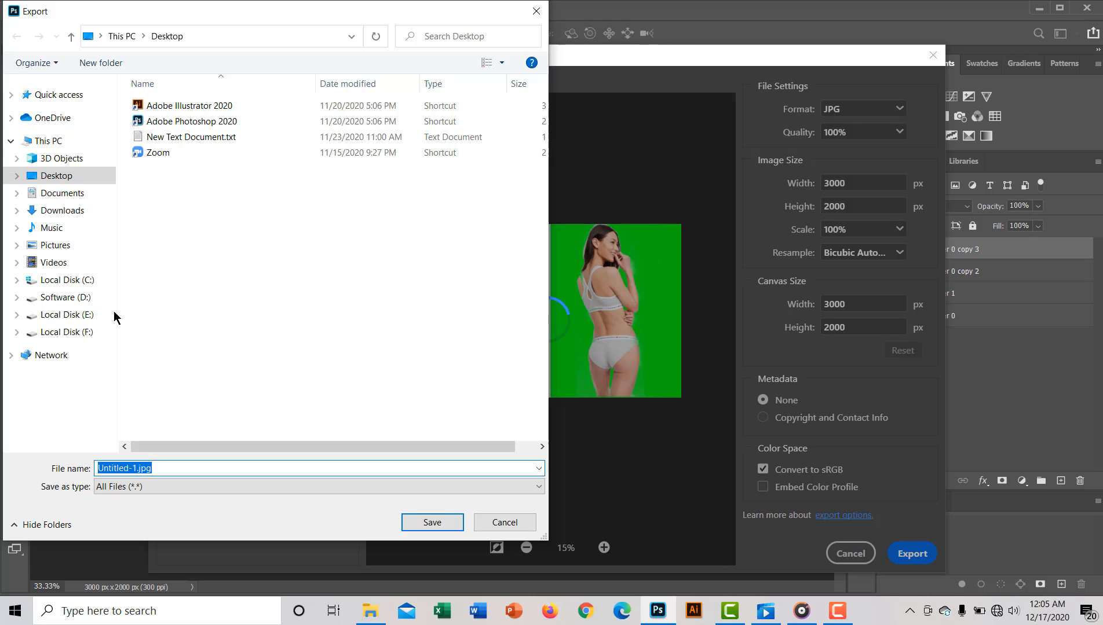
Step: Save the exported image as 6.jpg in the Bagraound remobal Photo folder on Local Disk (E:)
click(65, 315)
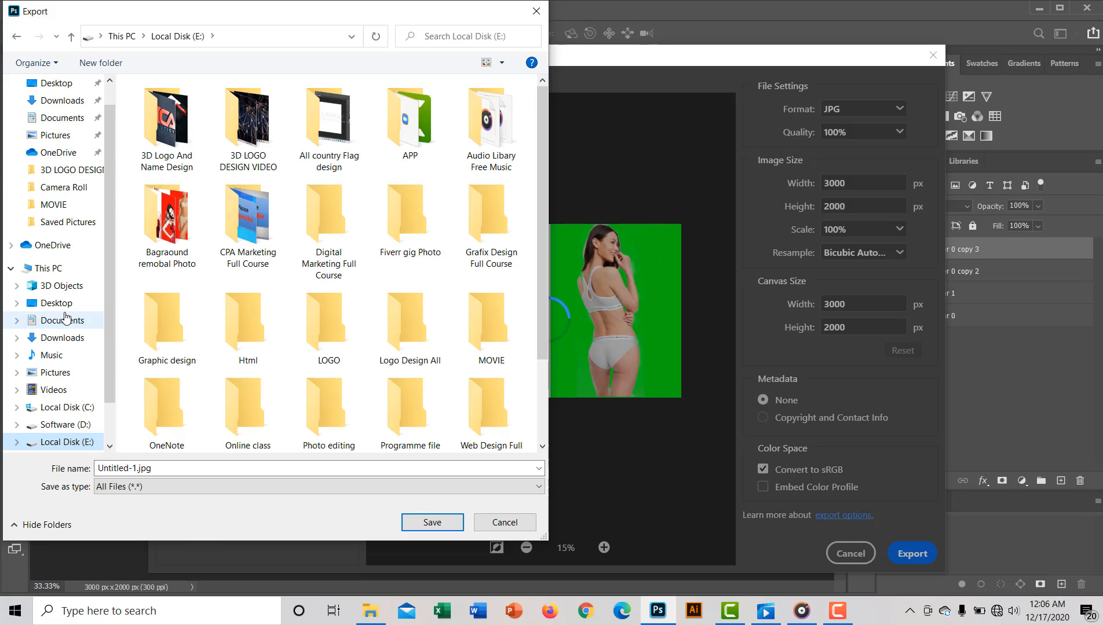
double_click(174, 210)
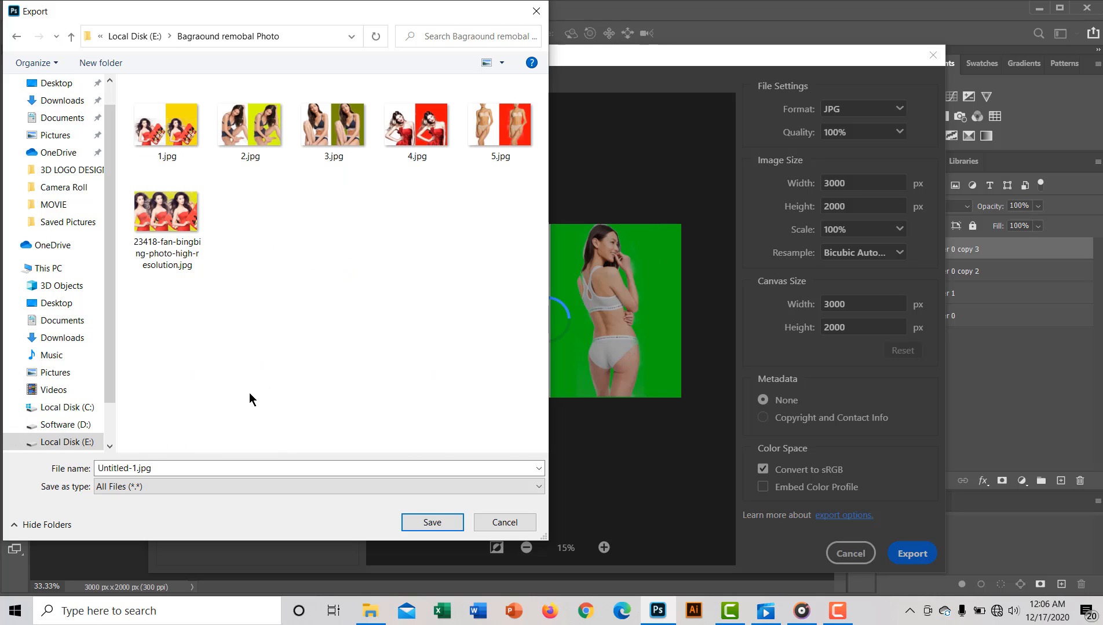
click(134, 468)
click(134, 468)
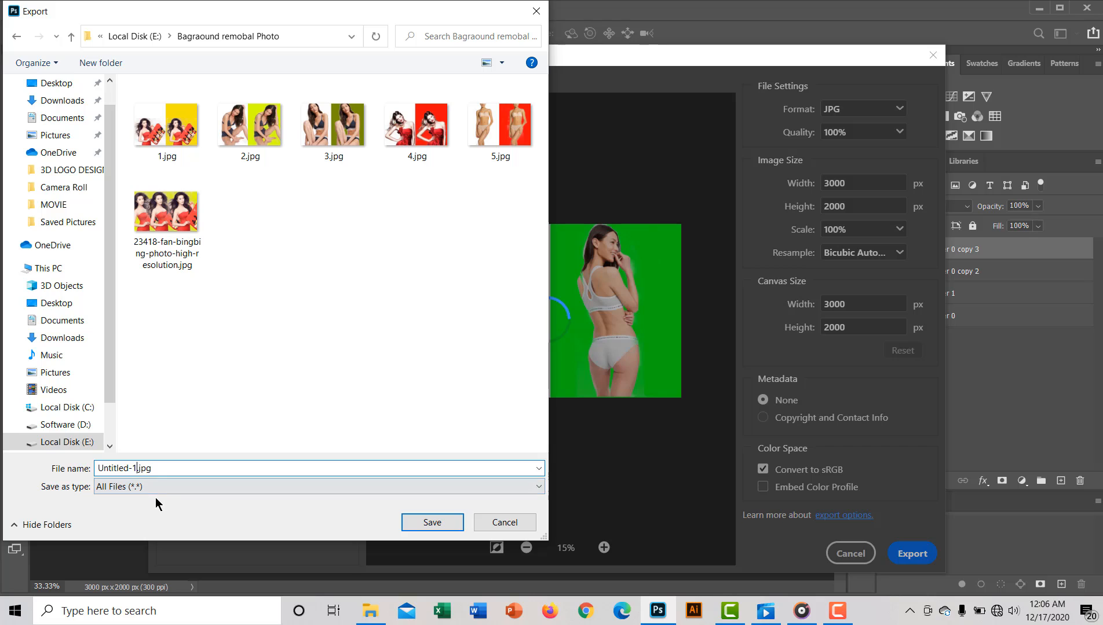
key(BackSpace)
key(BackSpace)
key(BackSpace)
key(BackSpace)
key(BackSpace)
key(BackSpace)
key(BackSpace)
key(BackSpace)
key(BackSpace)
key(BackSpace)
text(6)
click(430, 522)
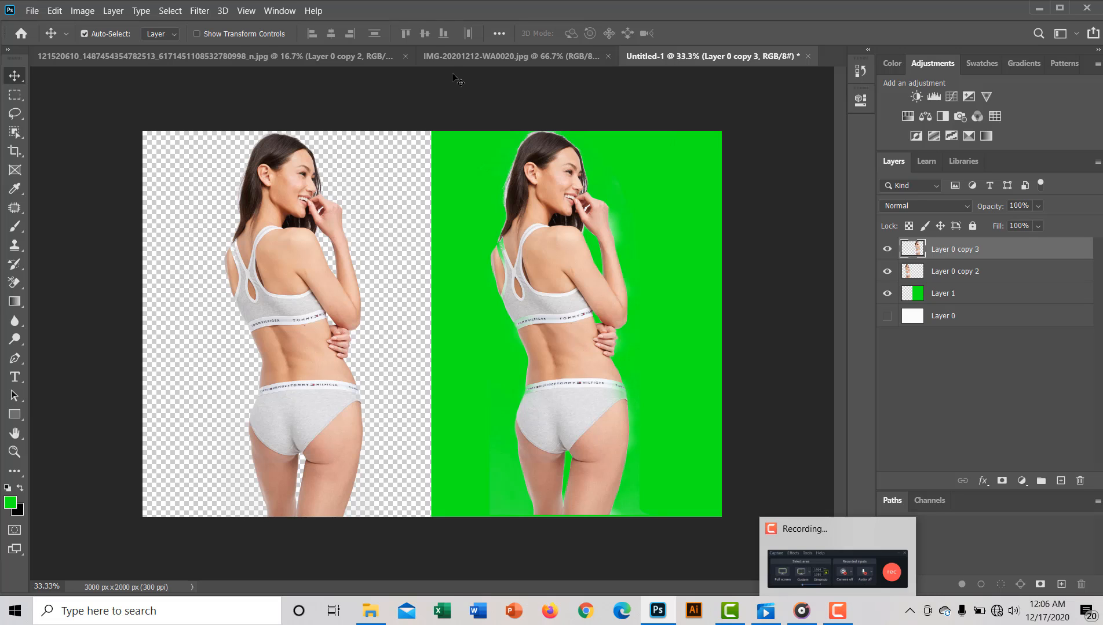
click(467, 59)
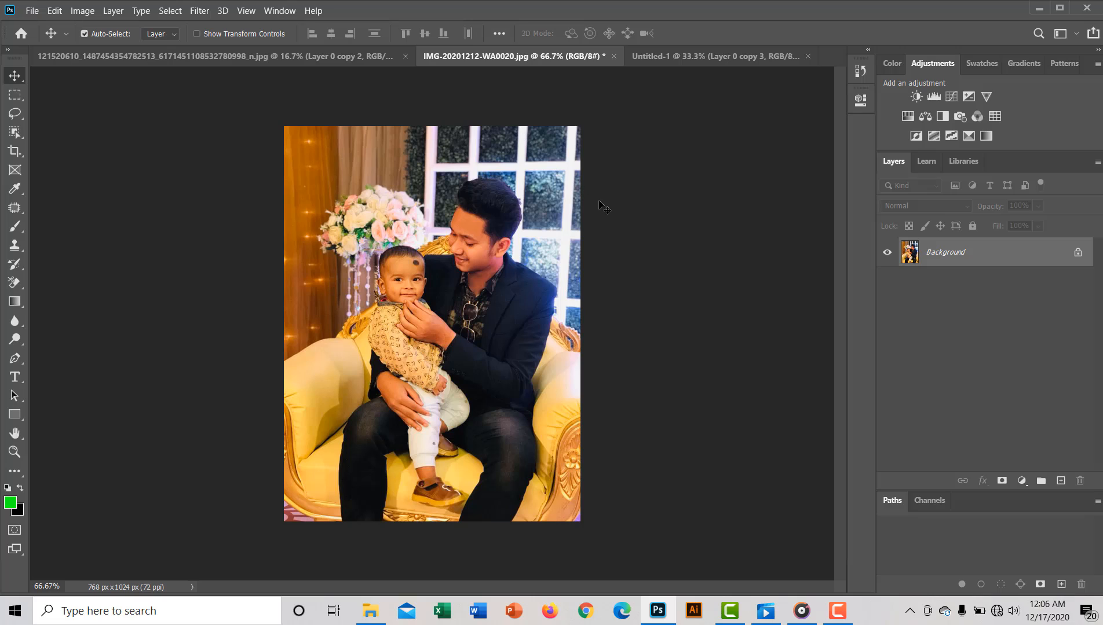
click(849, 613)
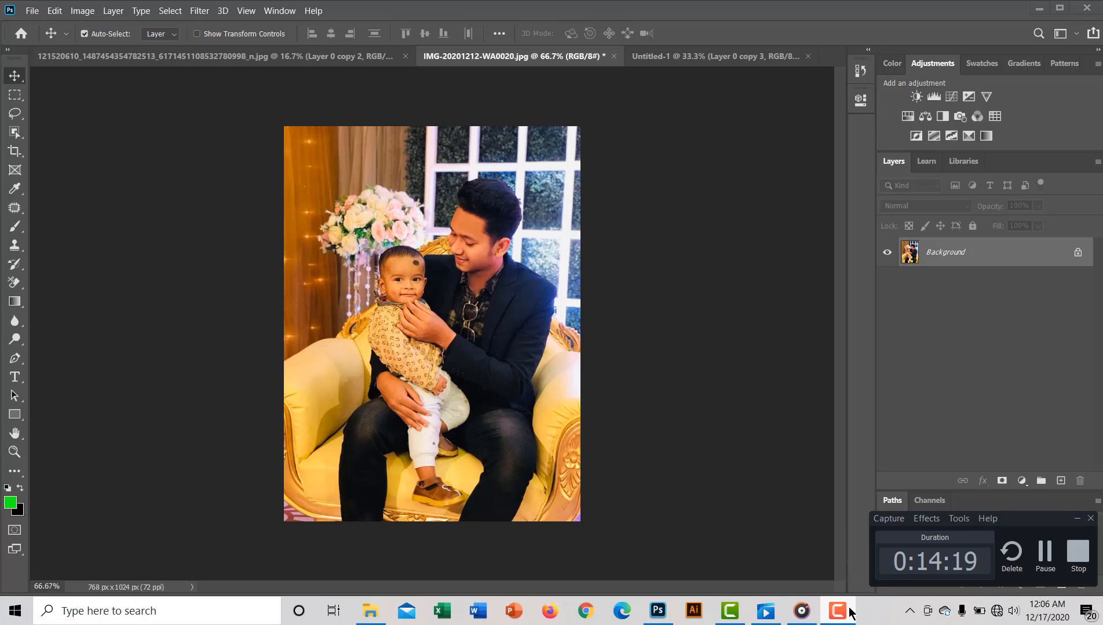